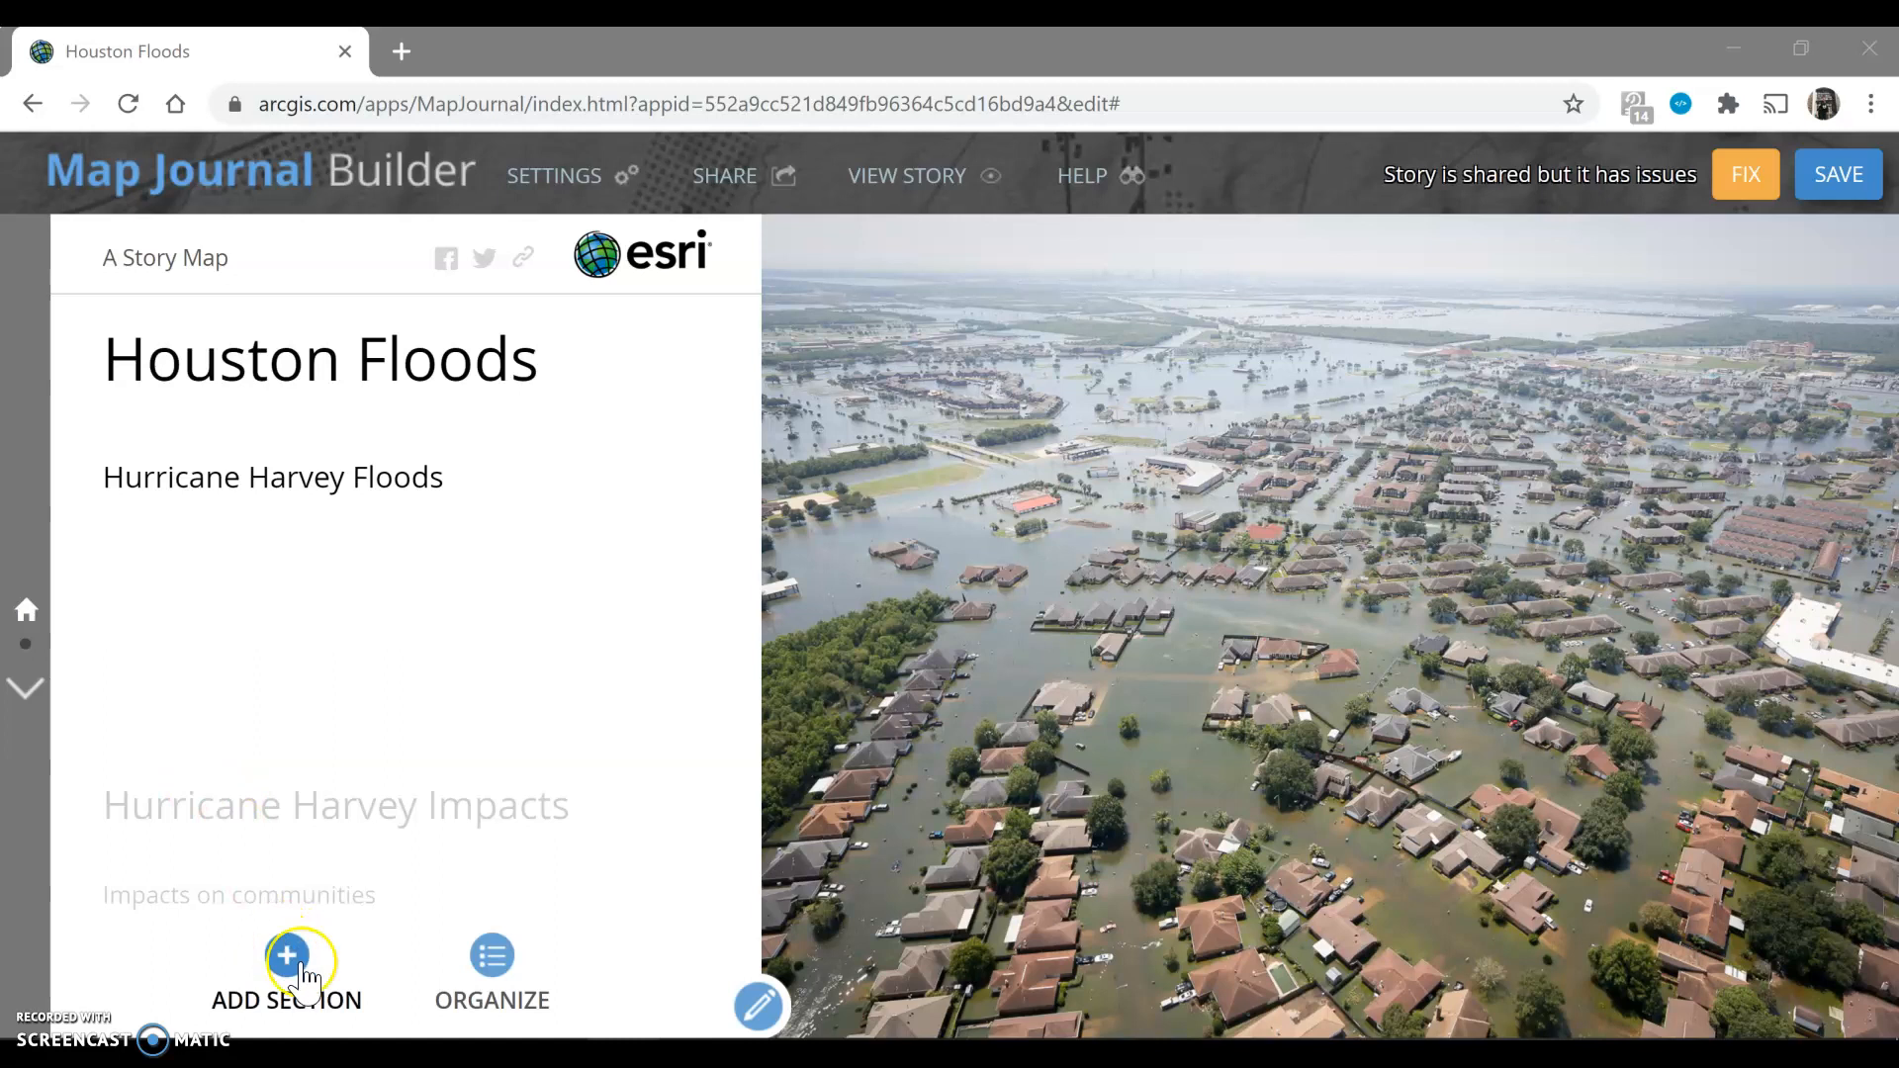
Start a new section titled "Houston Floodplains" with an existing map as its main stage content.
left_click(294, 955)
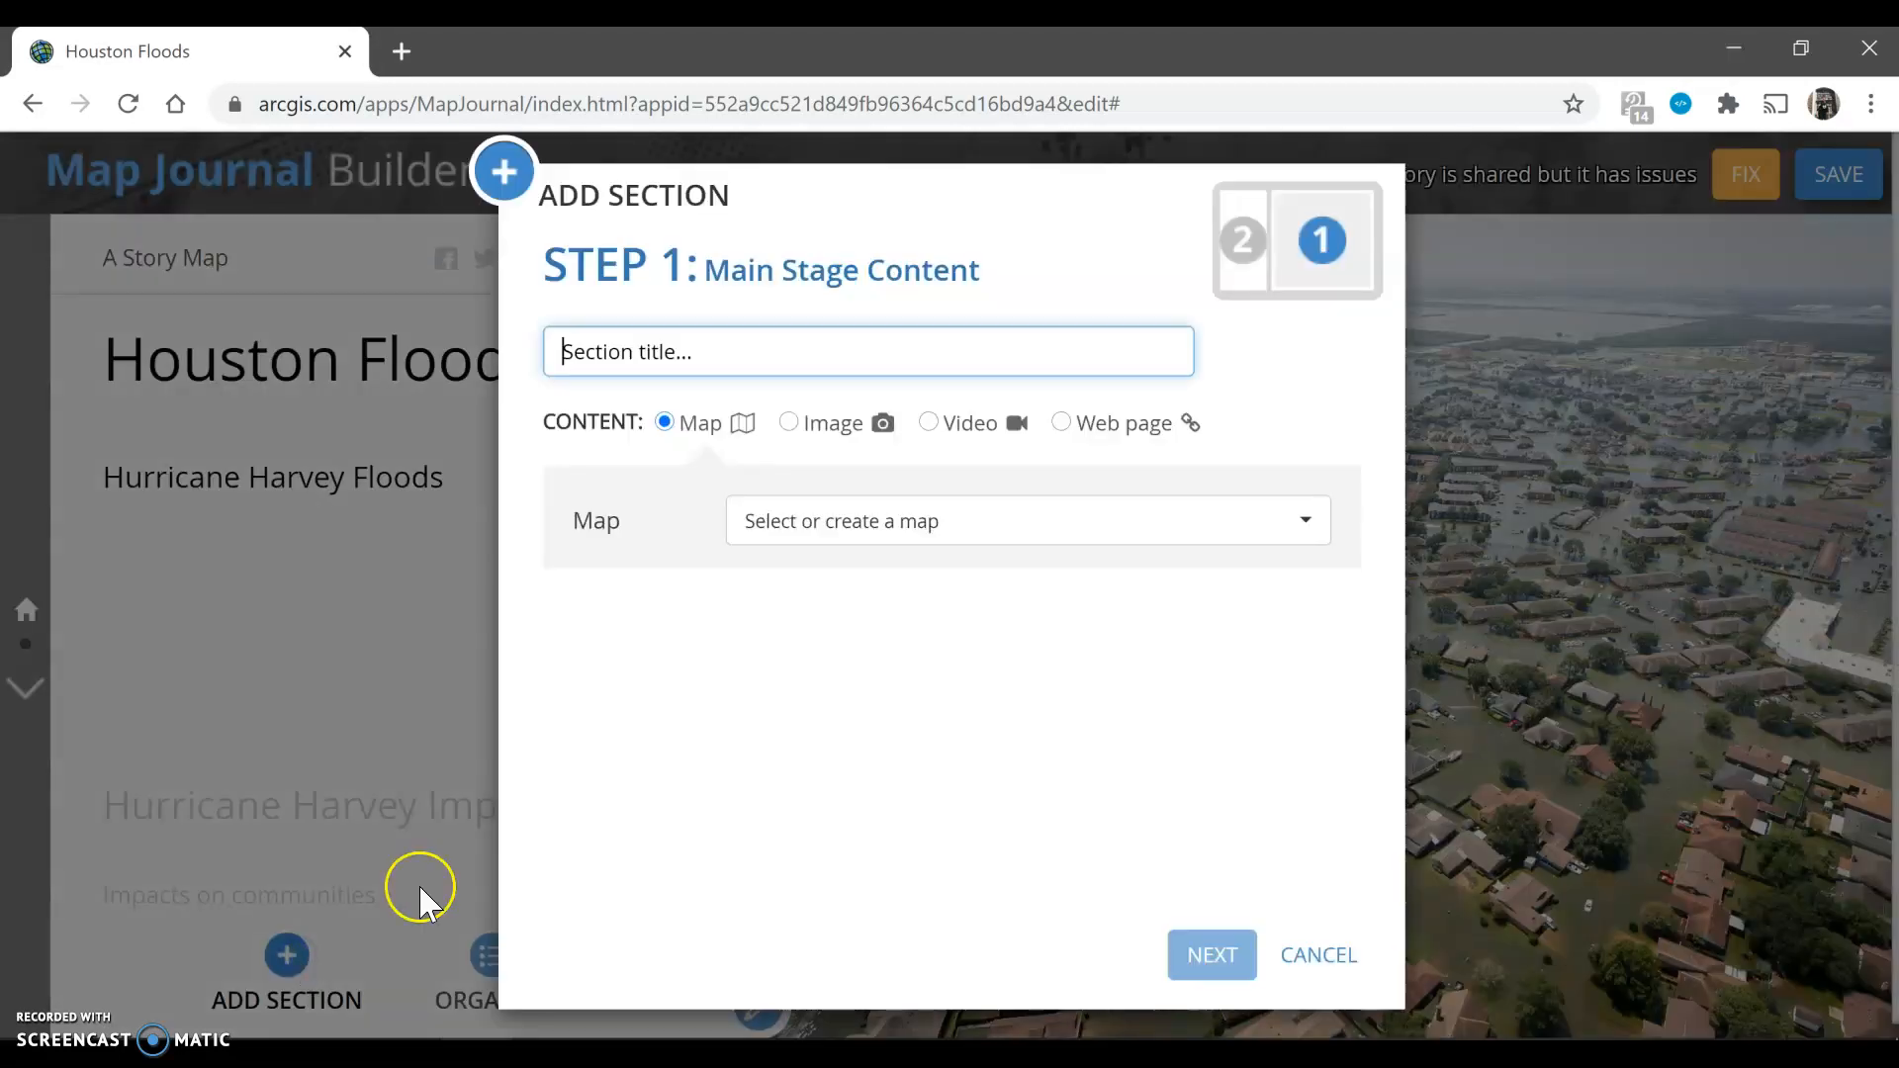
type("Houston Floodplains")
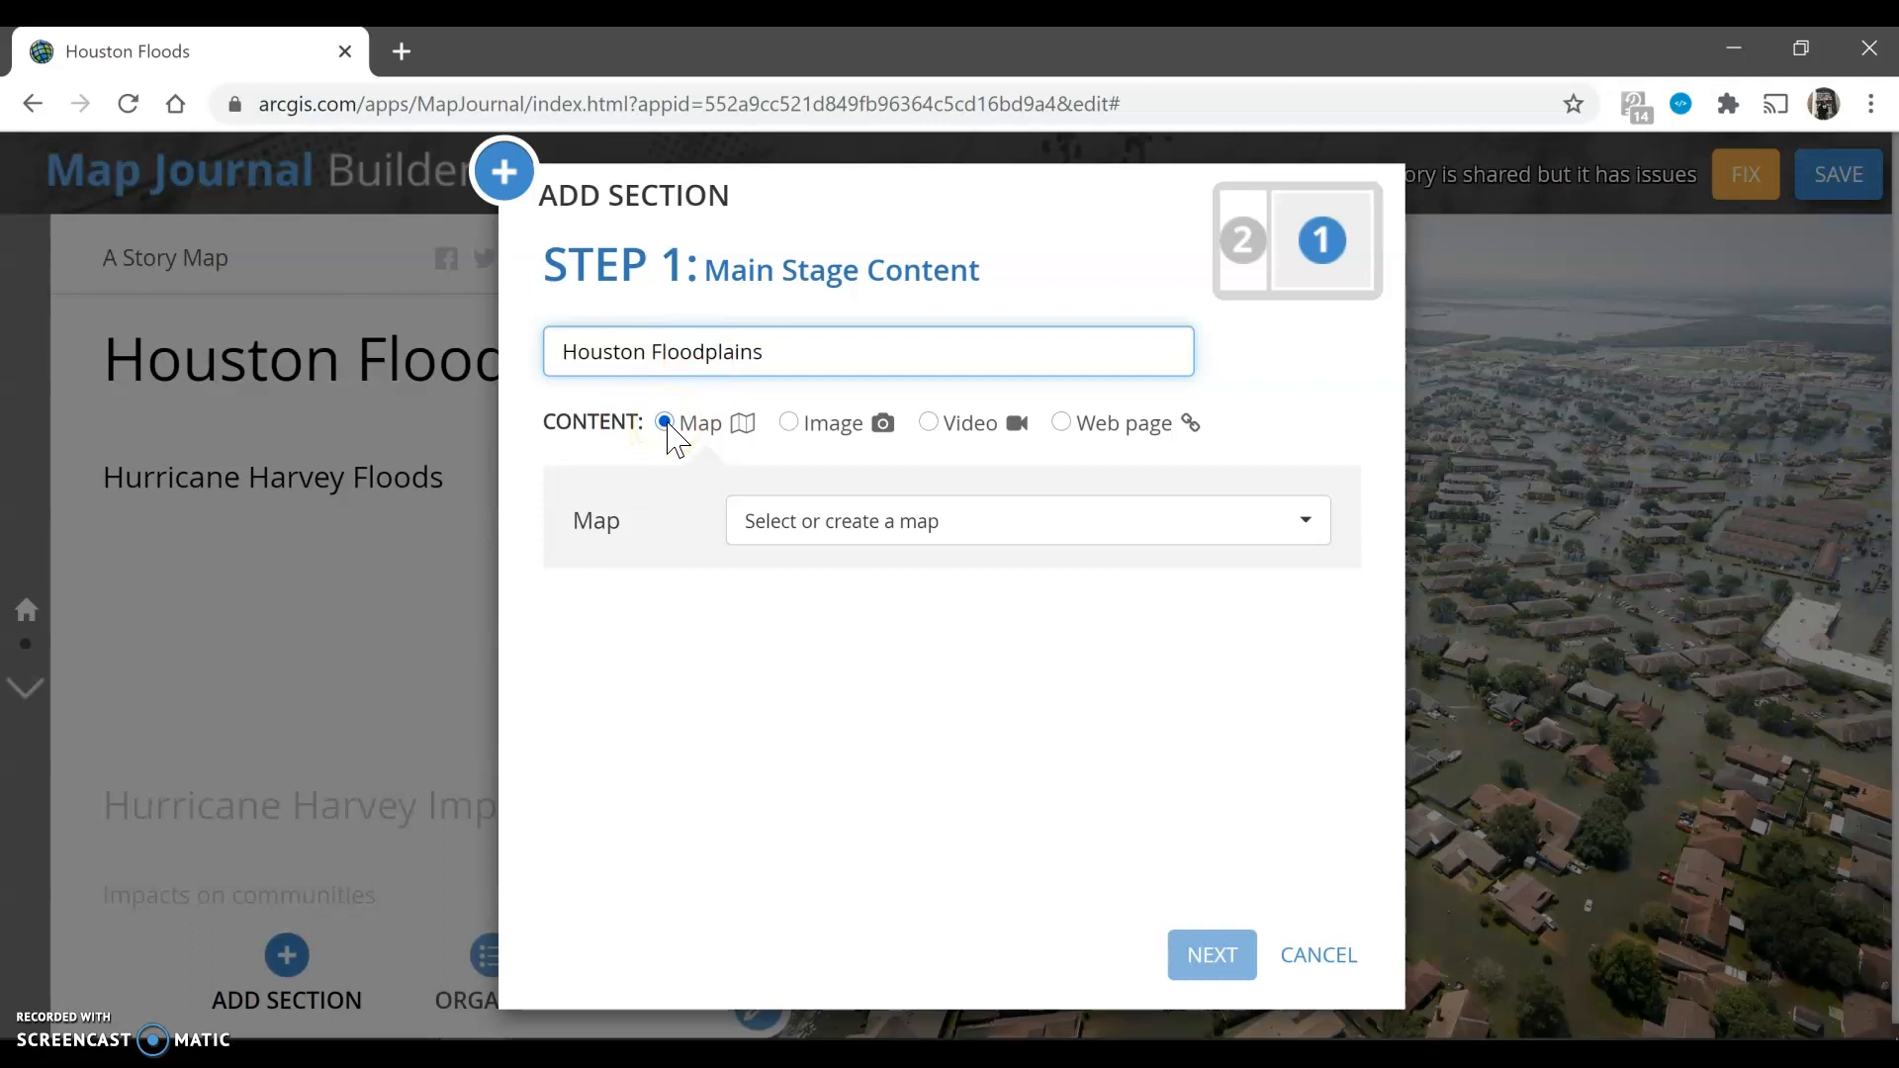
left_click(901, 543)
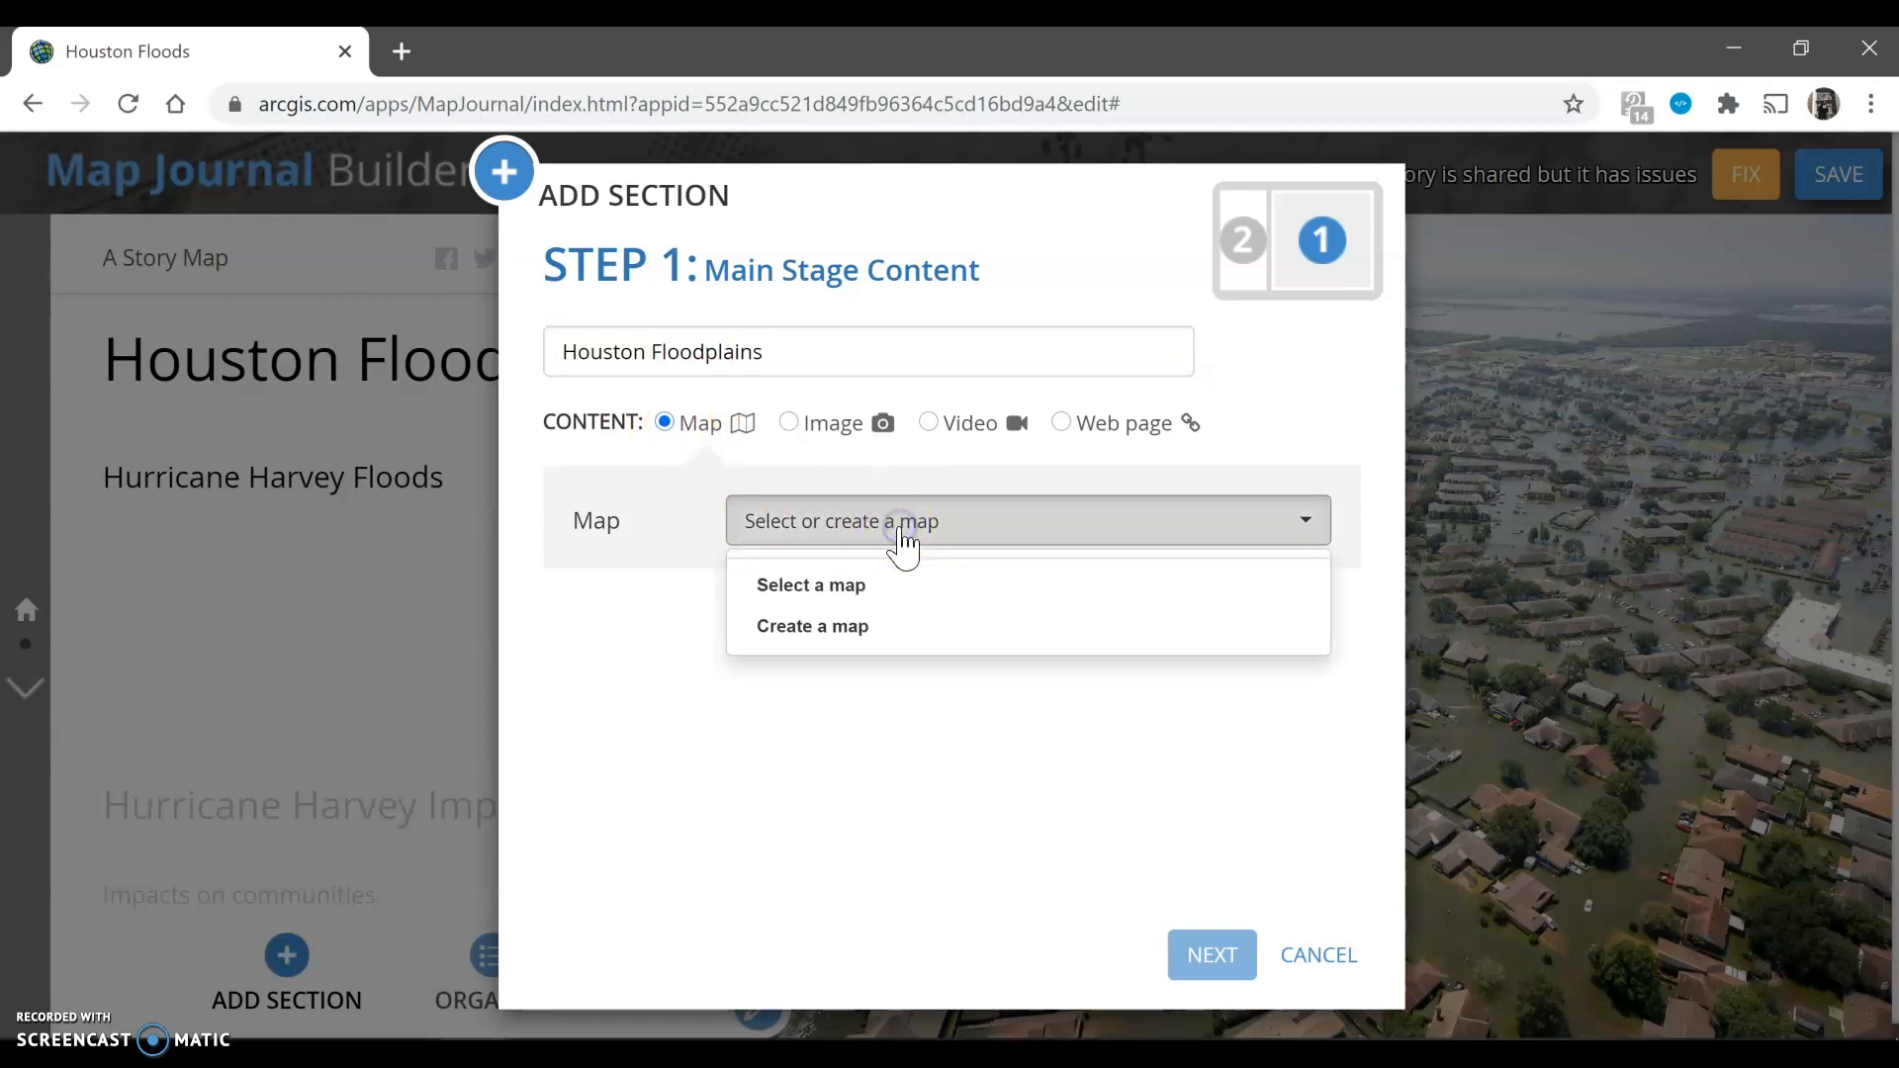
left_click(836, 593)
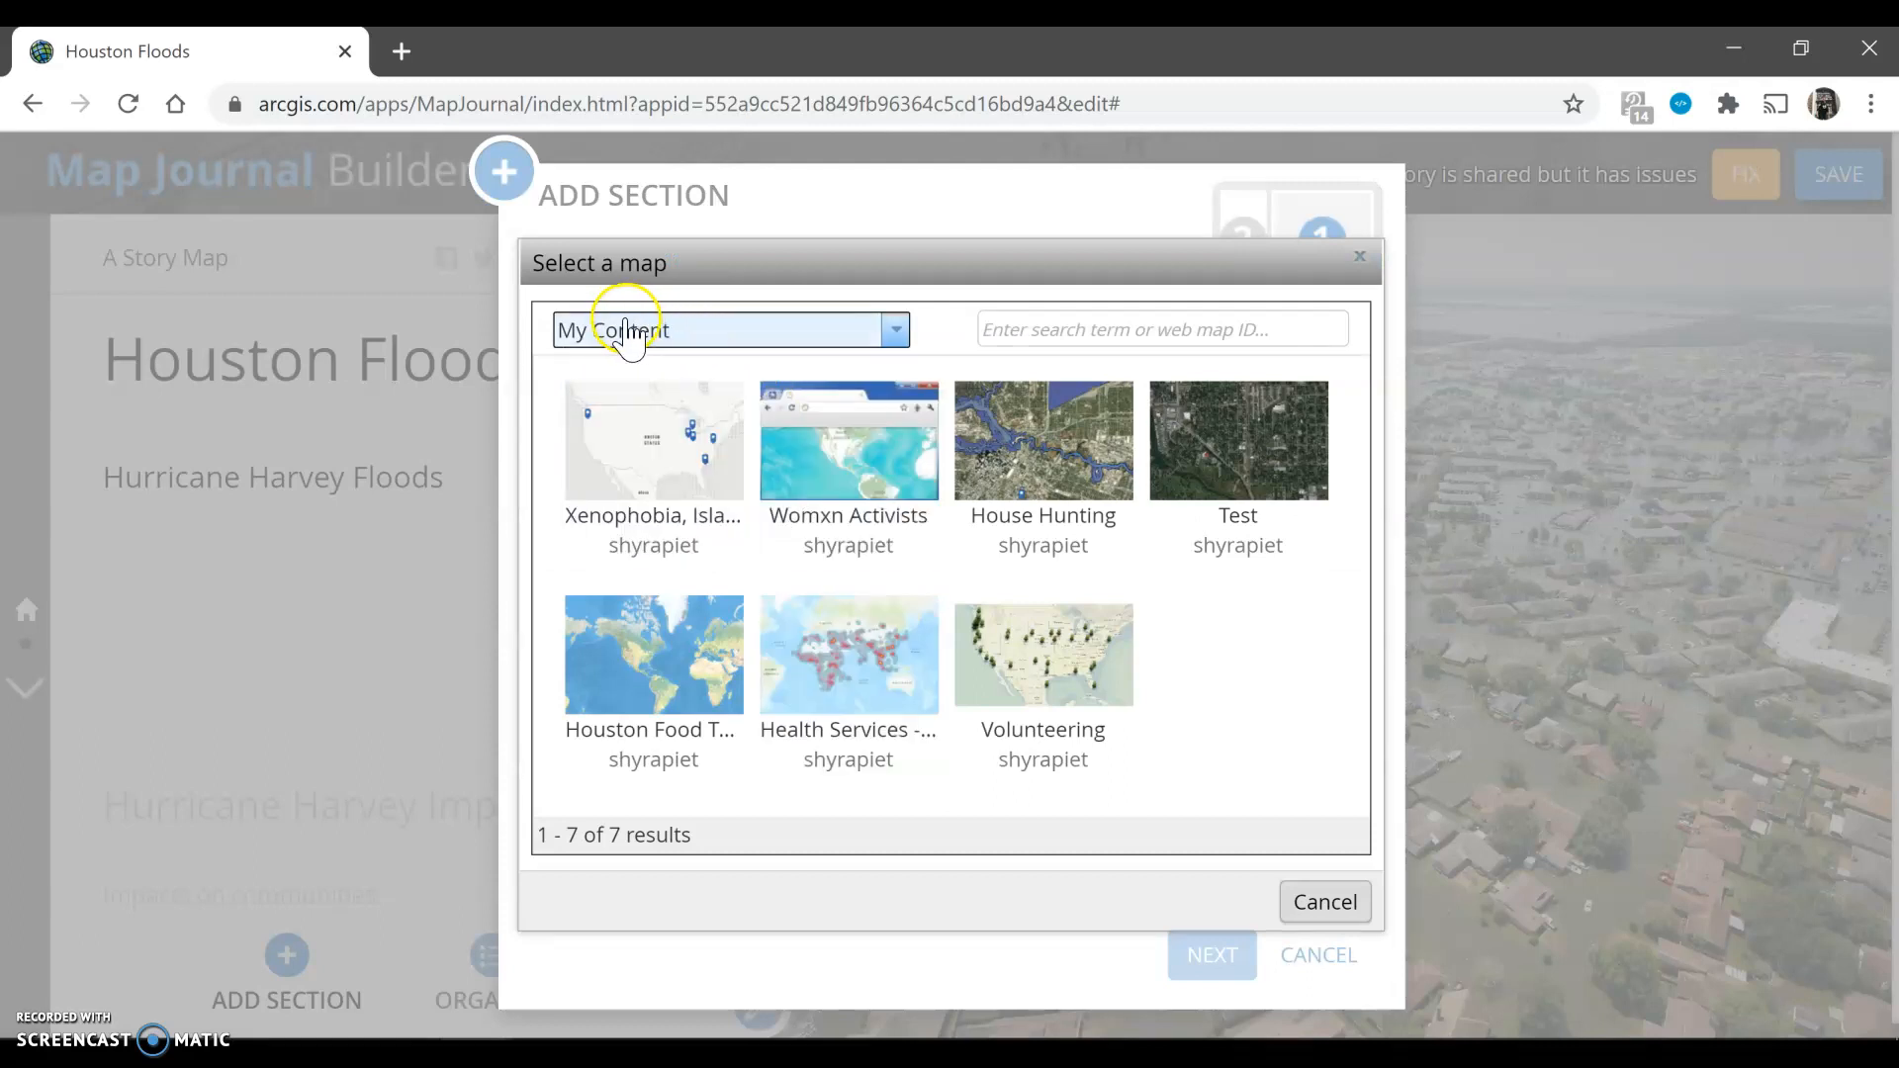
Search ArcGIS Online for "Houston Floodplains" and choose the Houston Flood Zones map for the section.
left_click(786, 335)
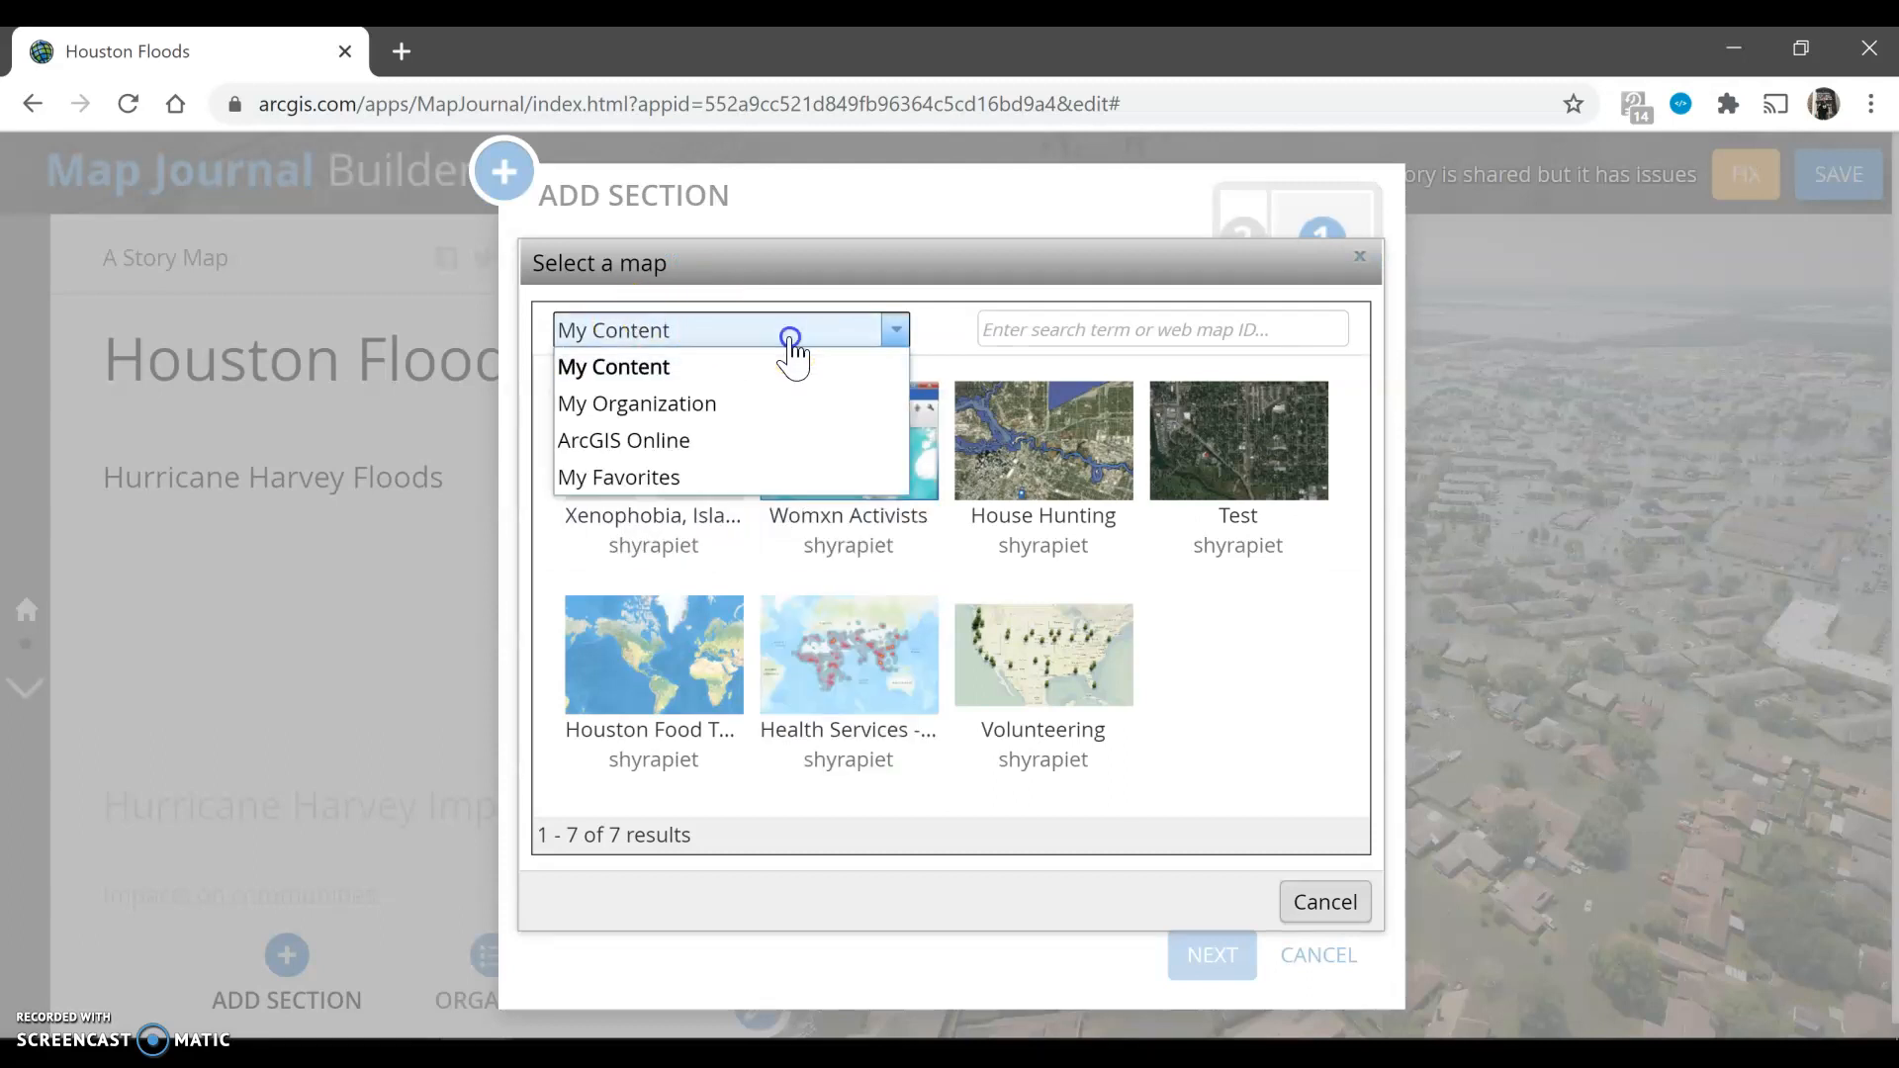
left_click(648, 442)
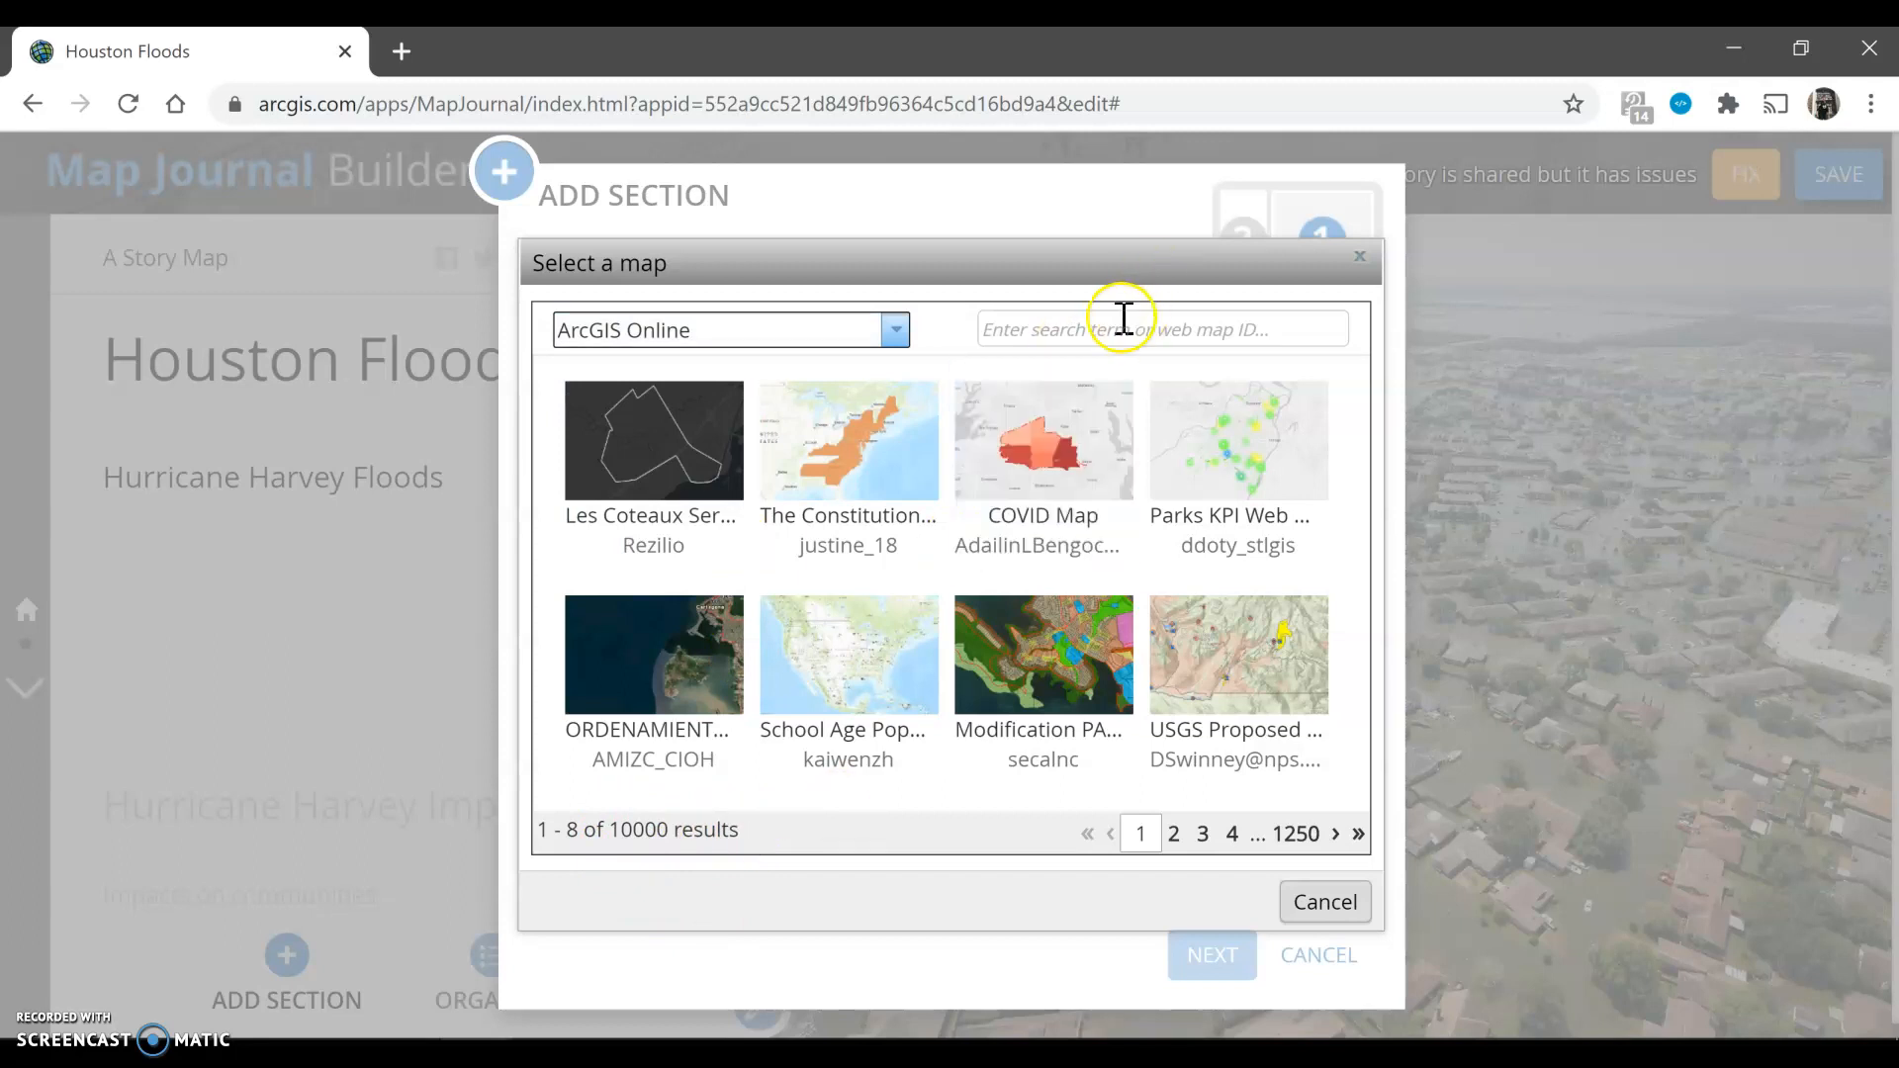
left_click(1092, 322)
type("H")
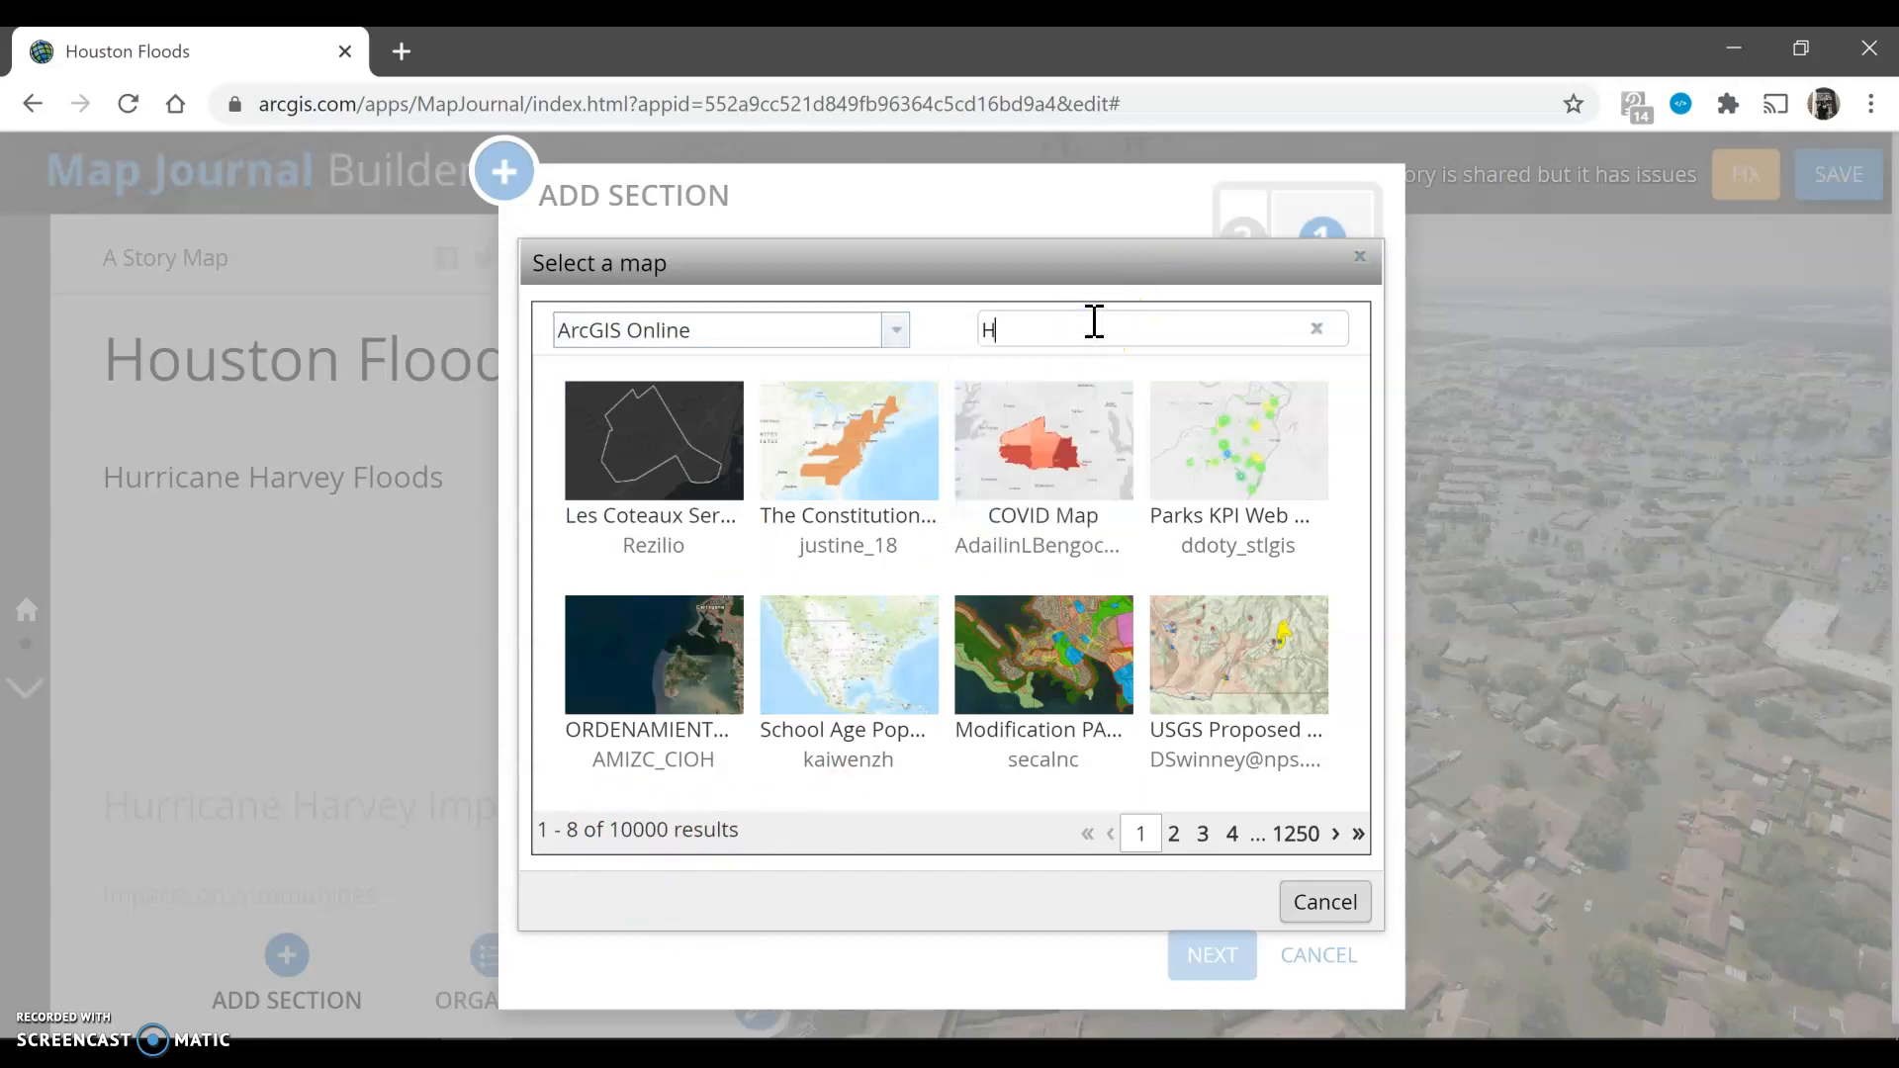
type("ouston Floodplains")
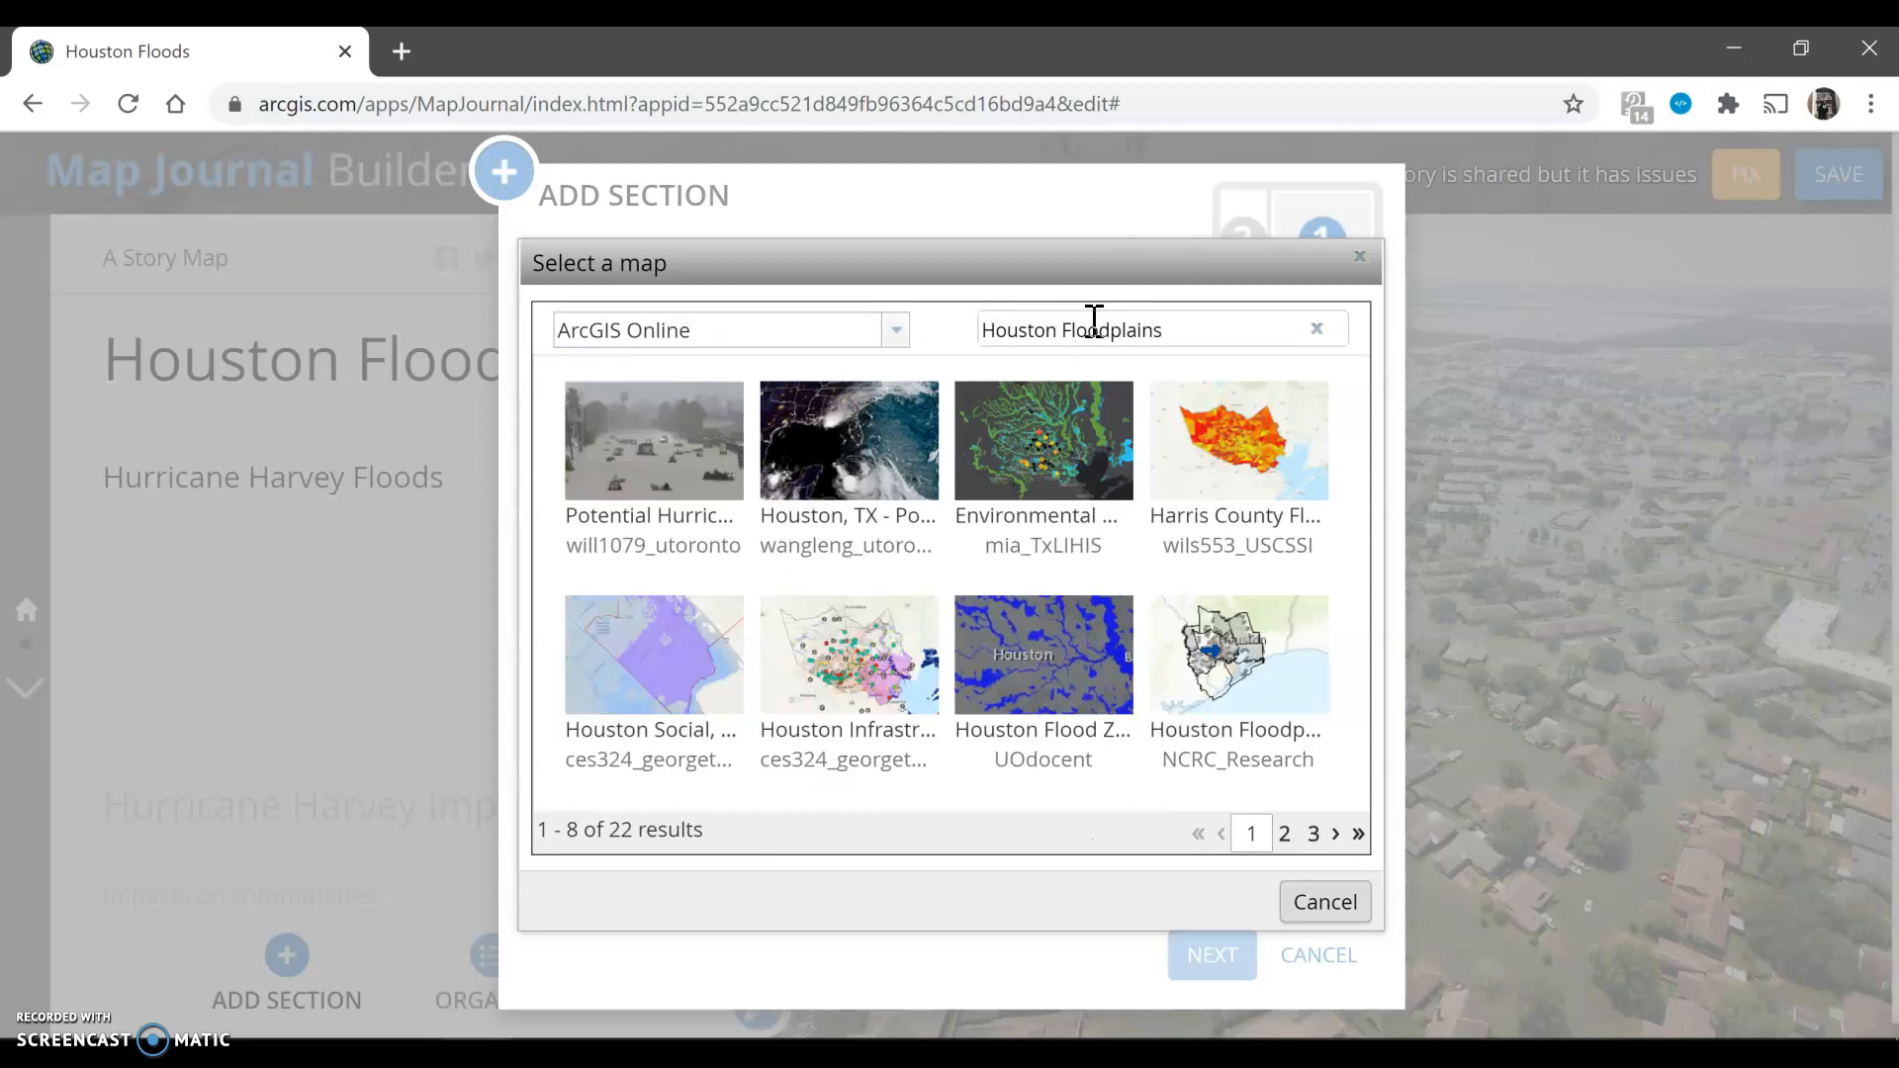
left_click(1031, 665)
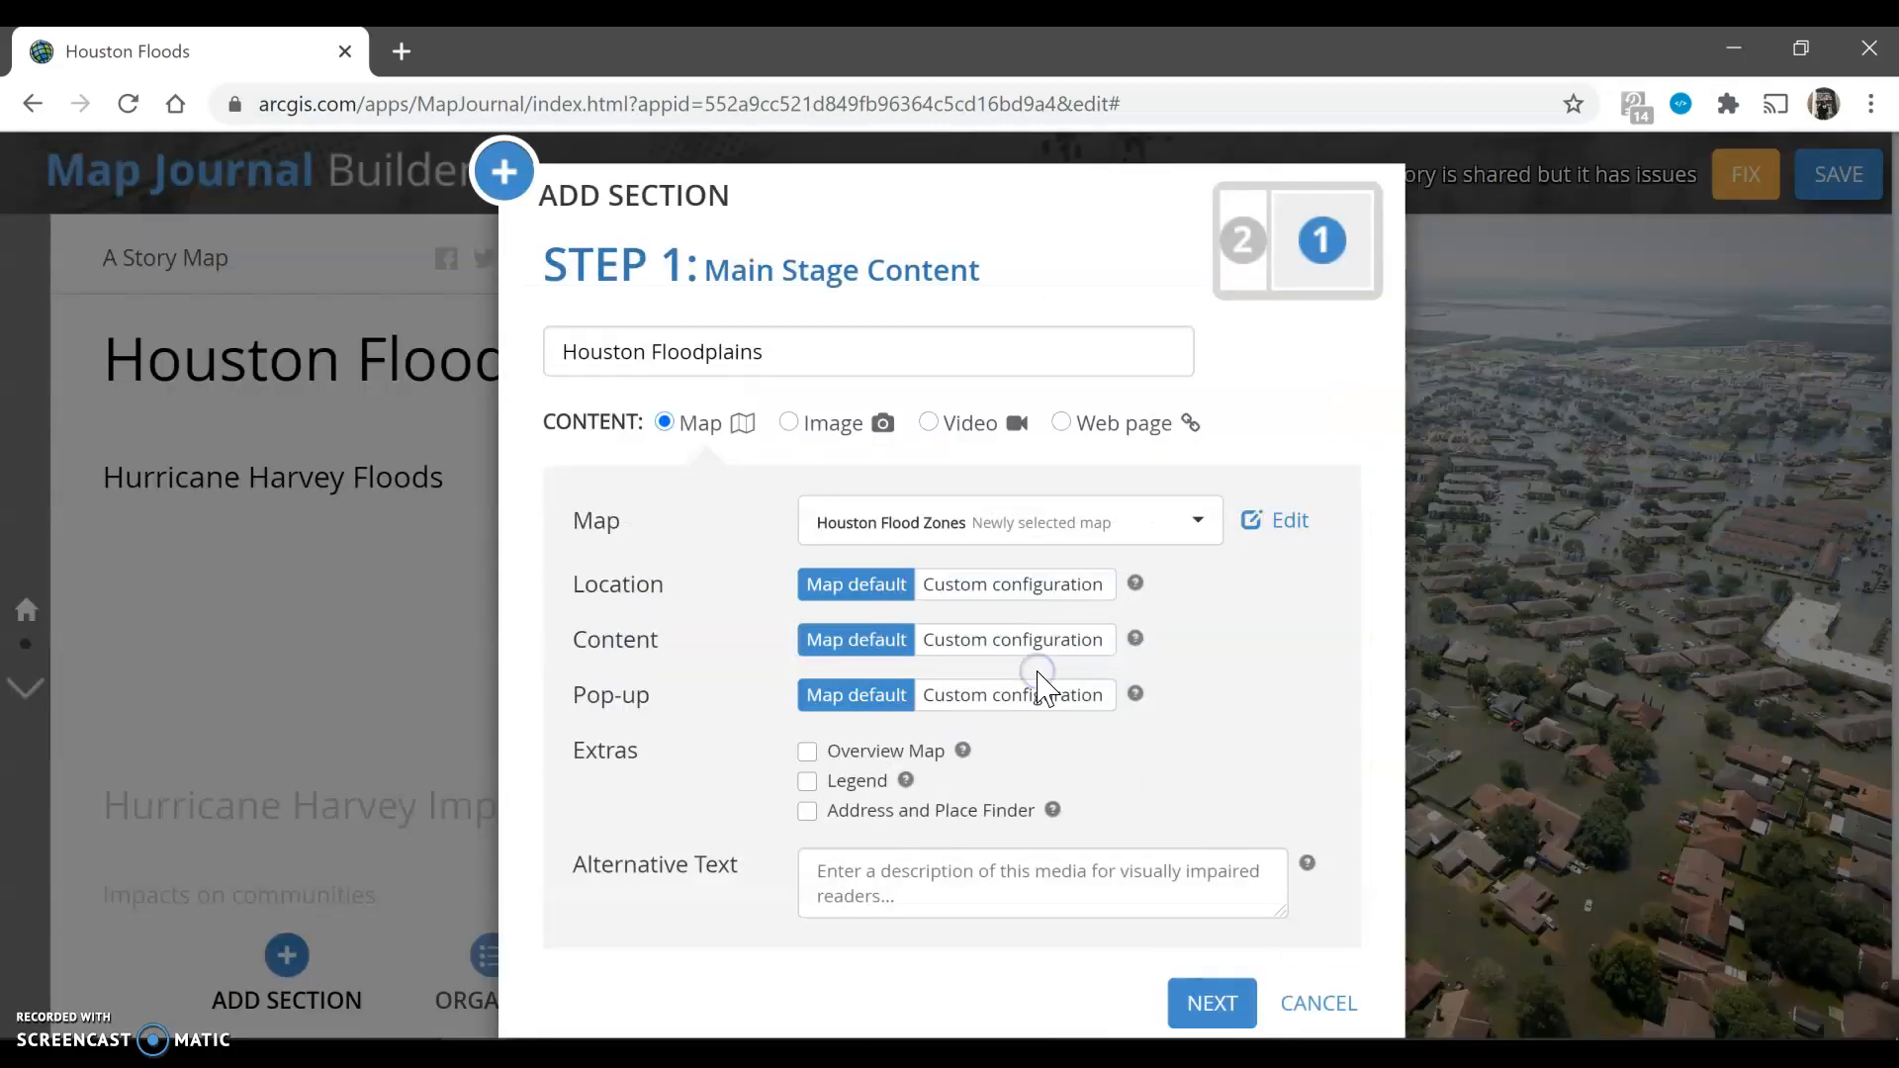
Enable the Legend and the Address and Place Finder for the map, and continue to the side panel content.
left_click(807, 782)
left_click(807, 812)
left_click(1211, 1003)
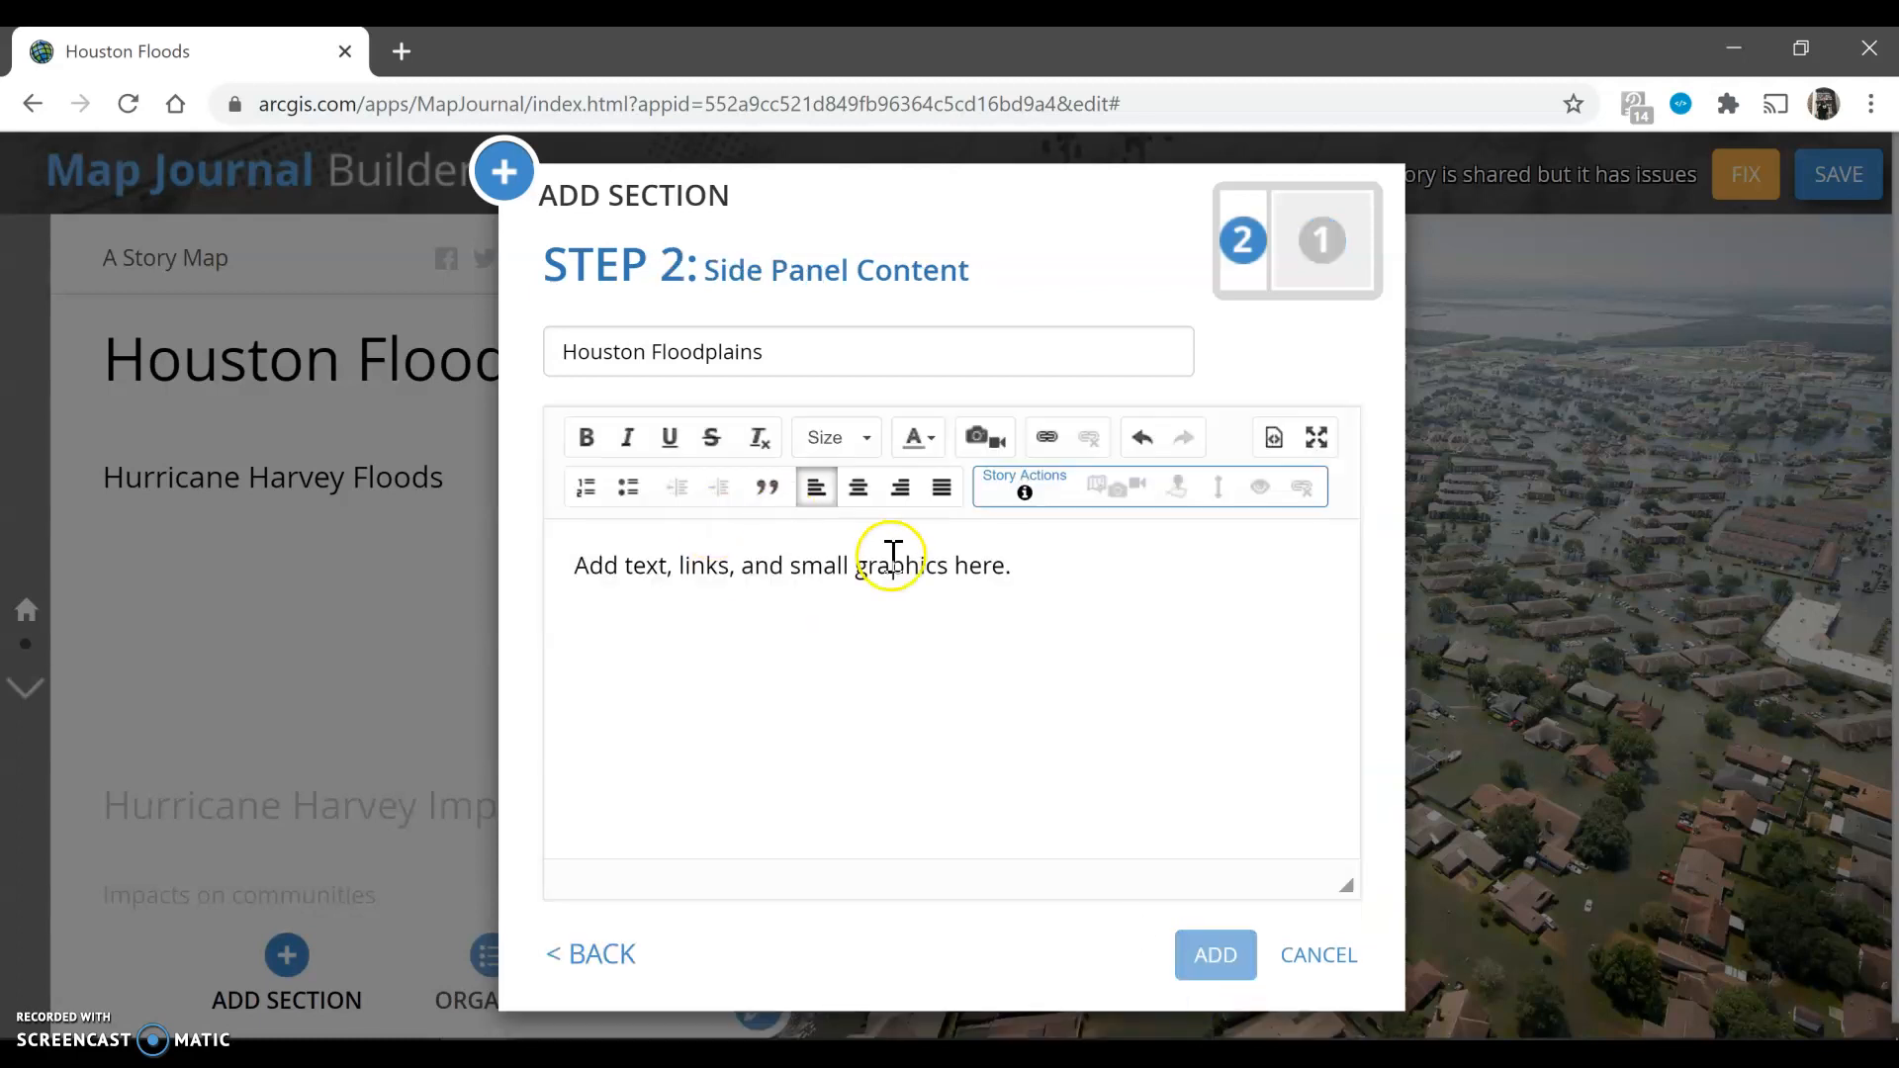
Enter "Houston area Floodzones" as the side panel text and add the section to the story.
left_click(852, 563)
type("H")
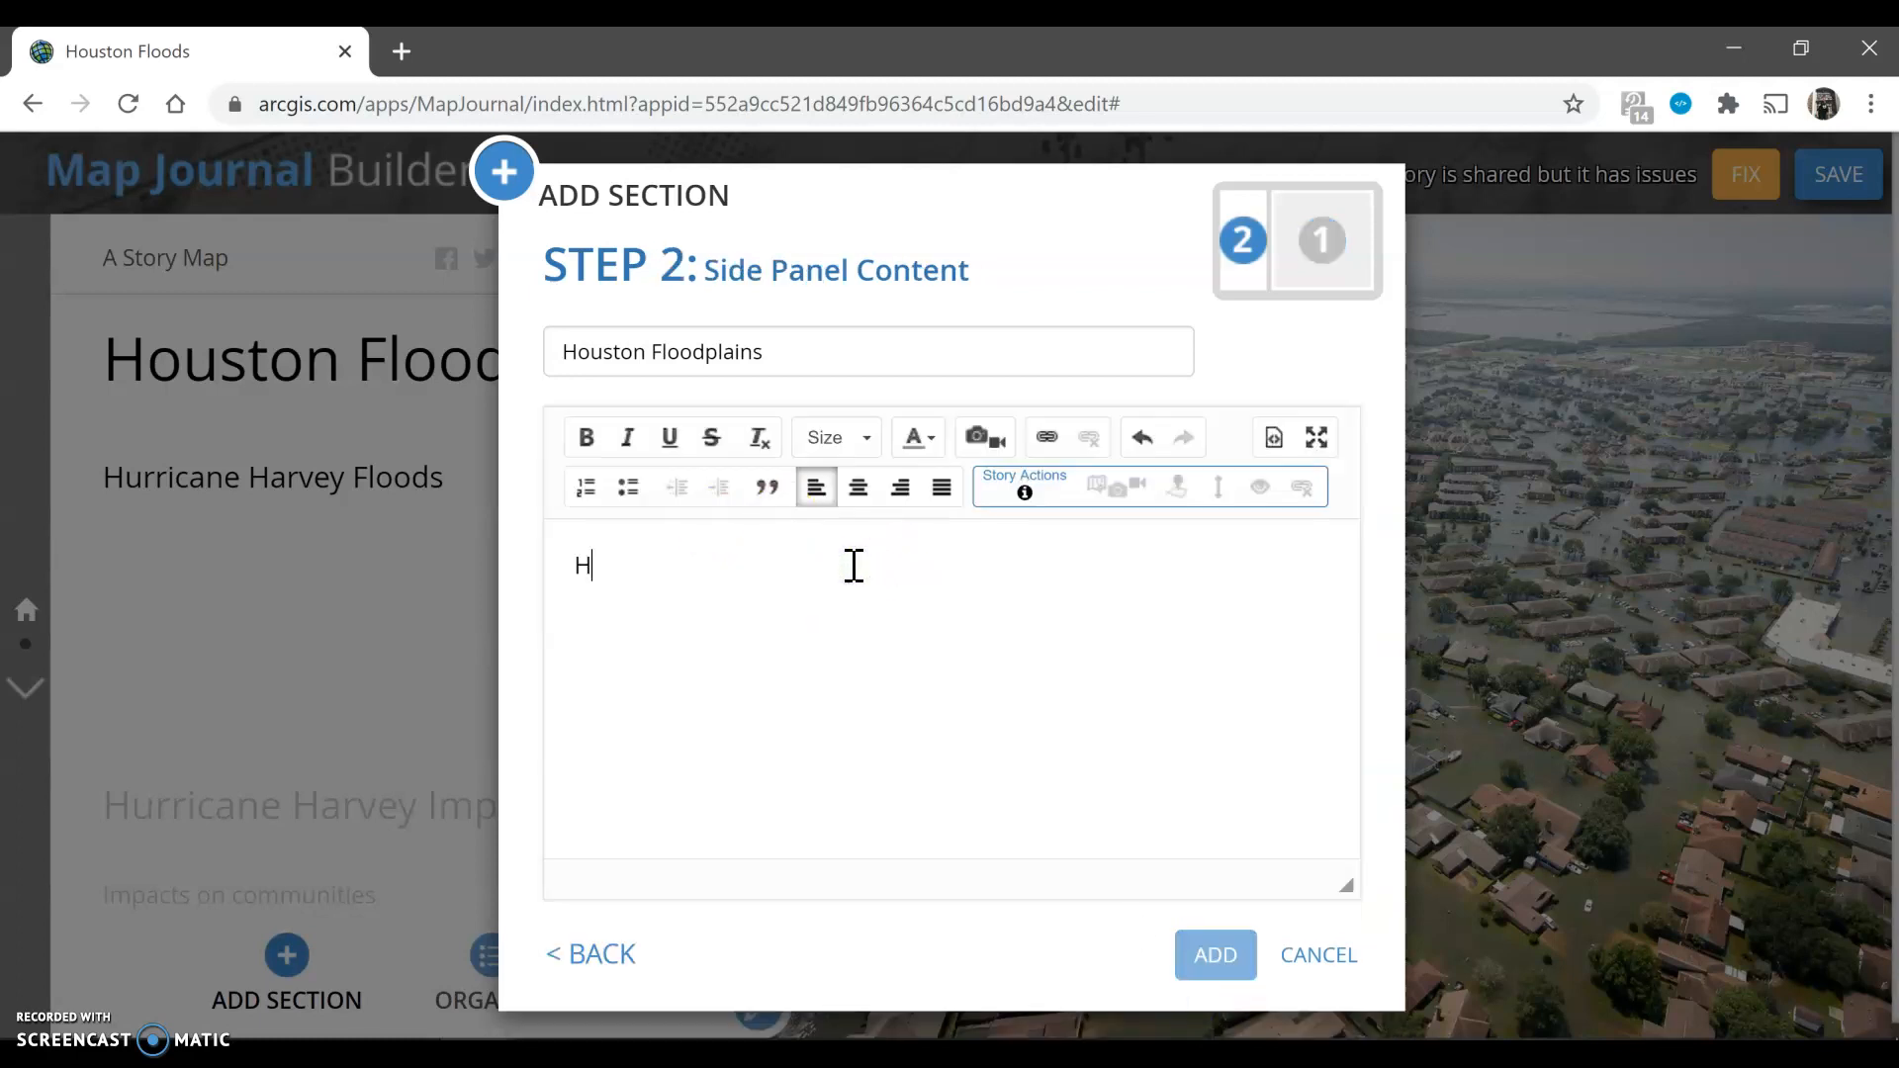
type("ouston ar")
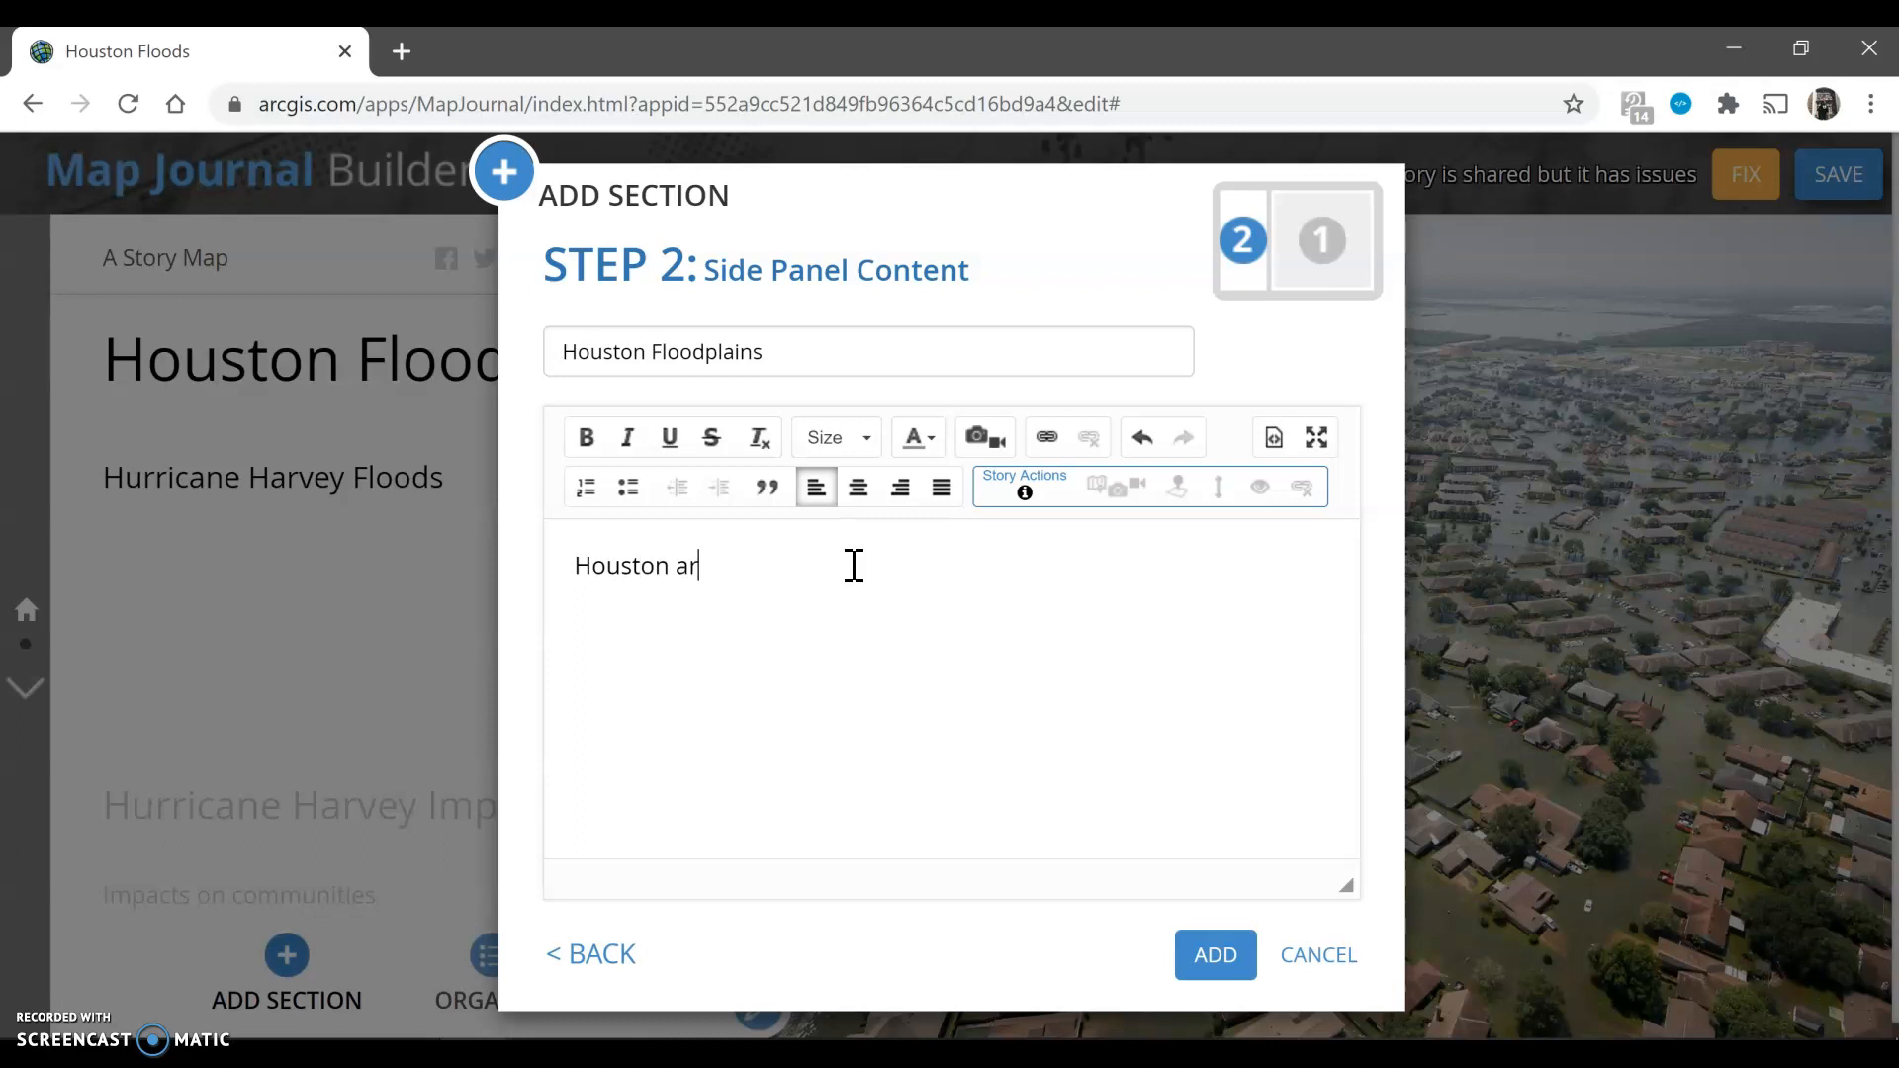
type("ea Floodpla")
key("BackSpace")
type("zones")
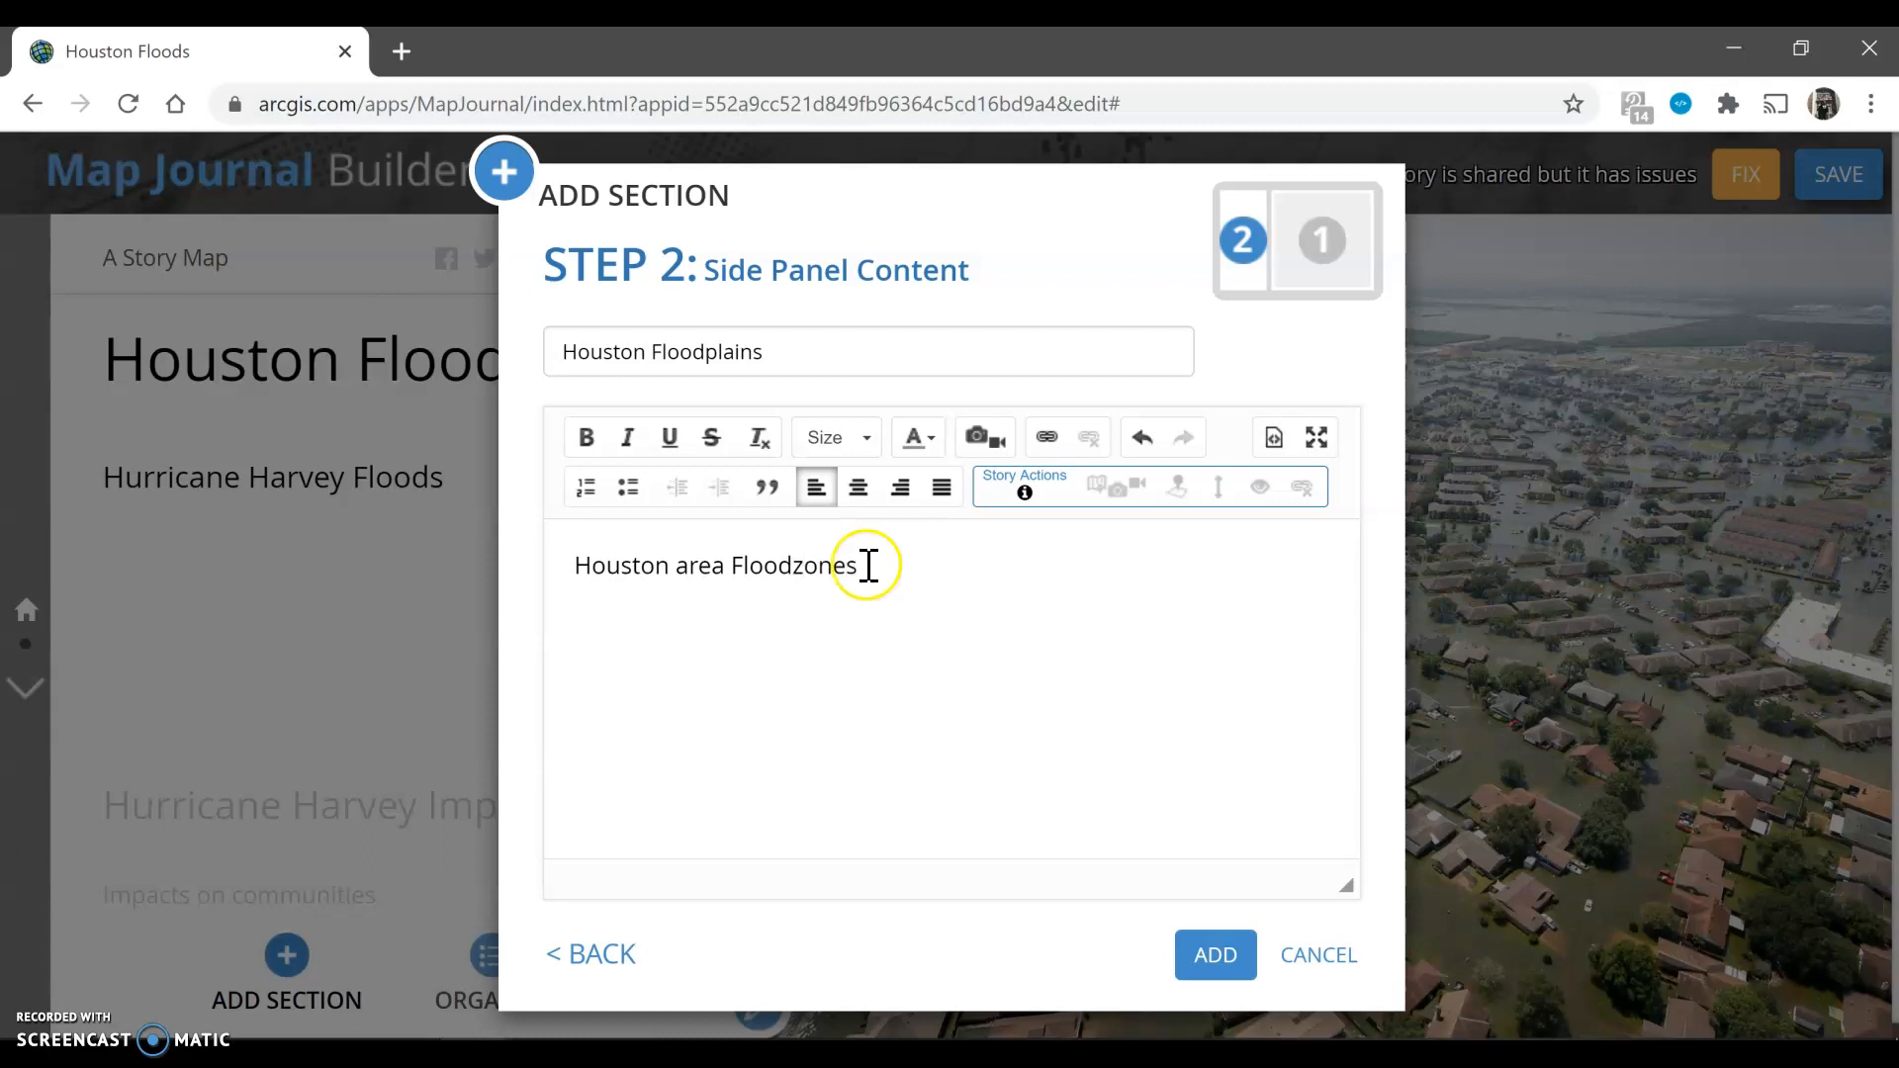
left_click(1208, 952)
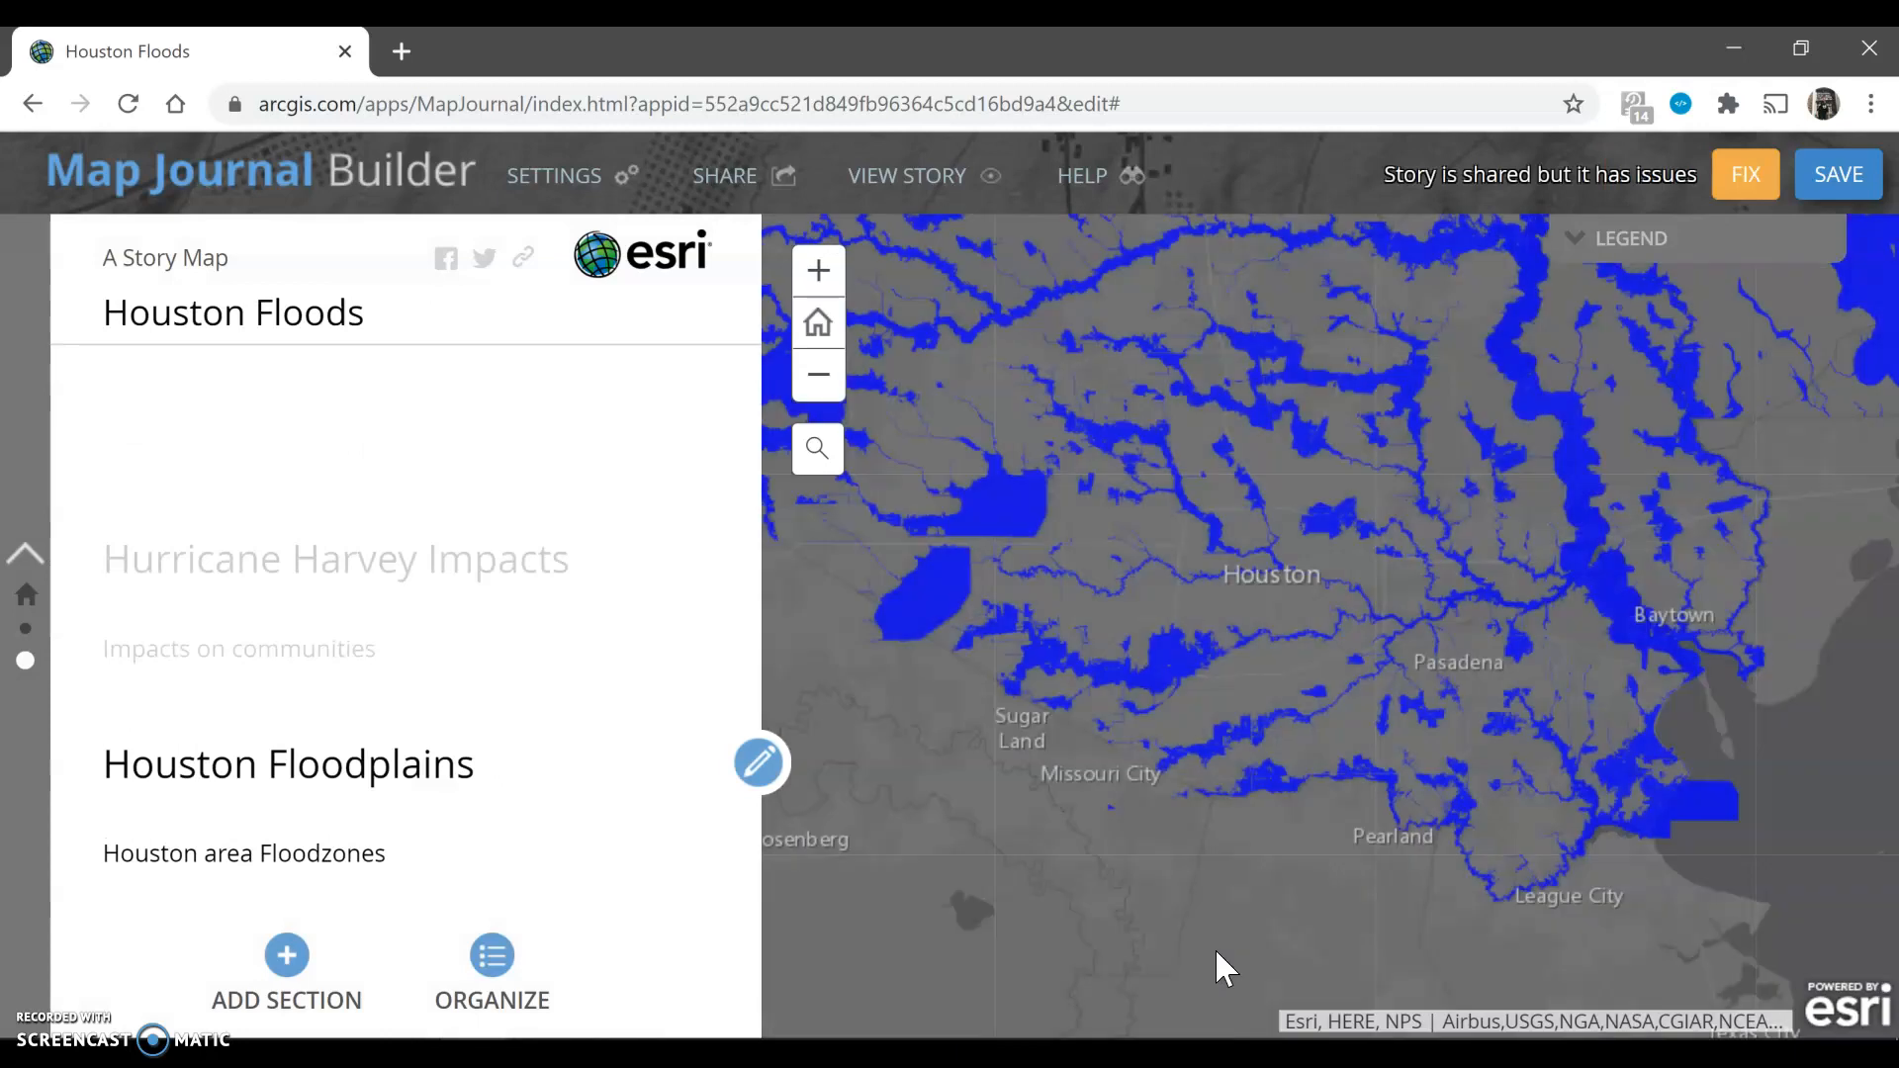
Explore the flood zone map around Houston and inspect the flood risk pop-ups of two zones.
left_click_drag(1145, 607, 1267, 817)
left_click(992, 698)
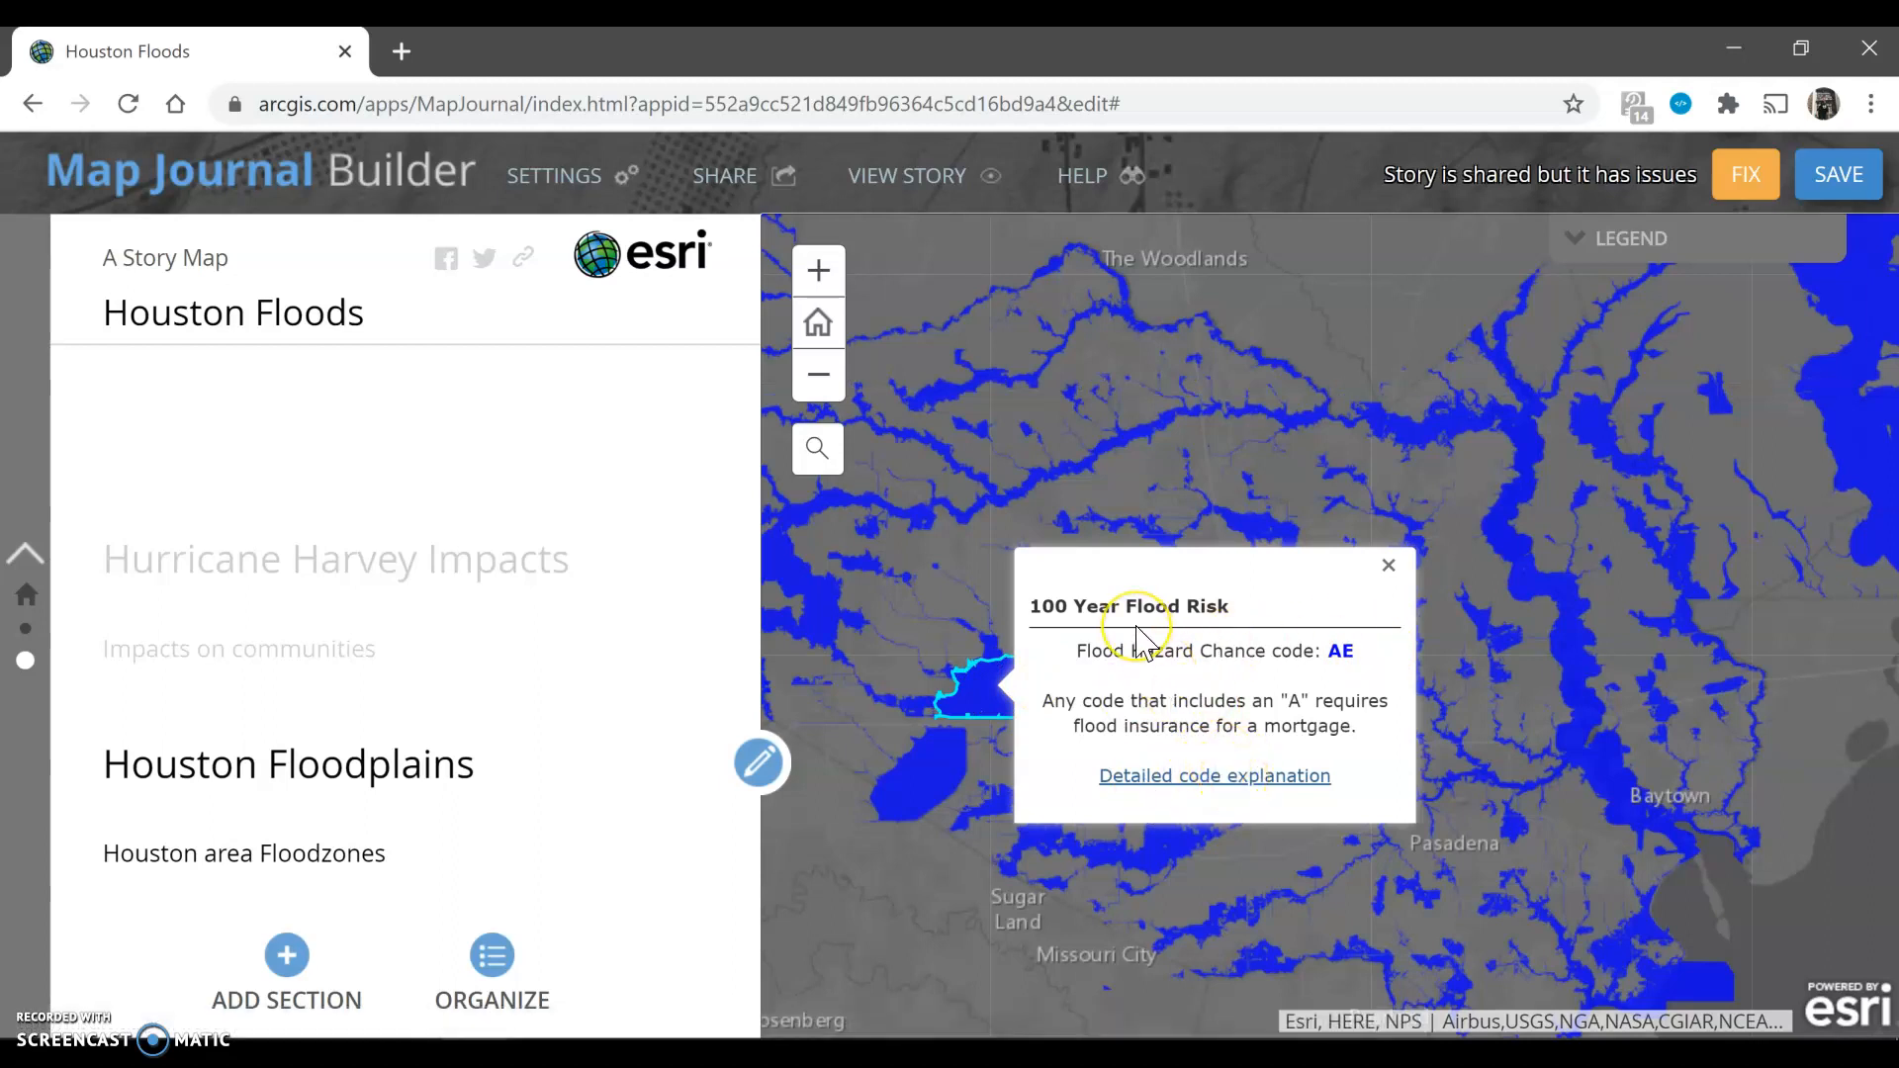
left_click(1388, 563)
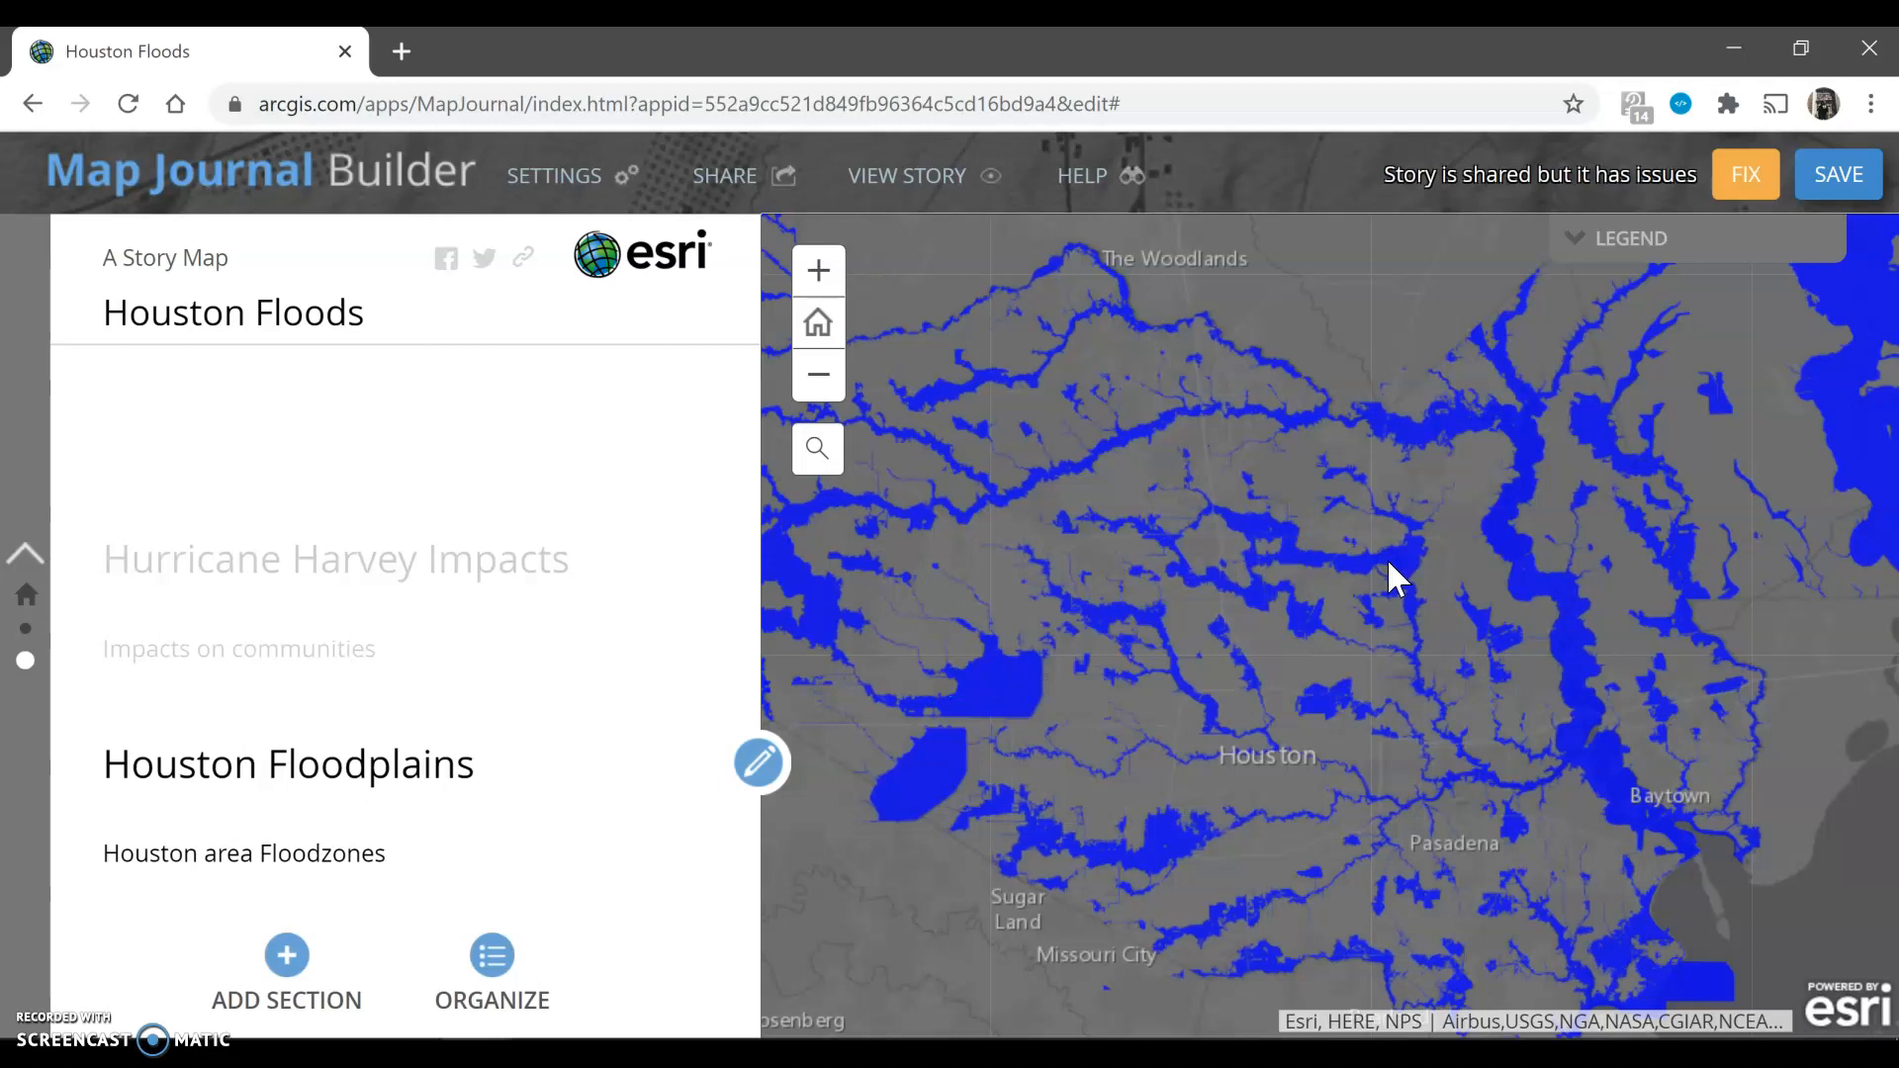
scroll(1284, 663, "up", 3)
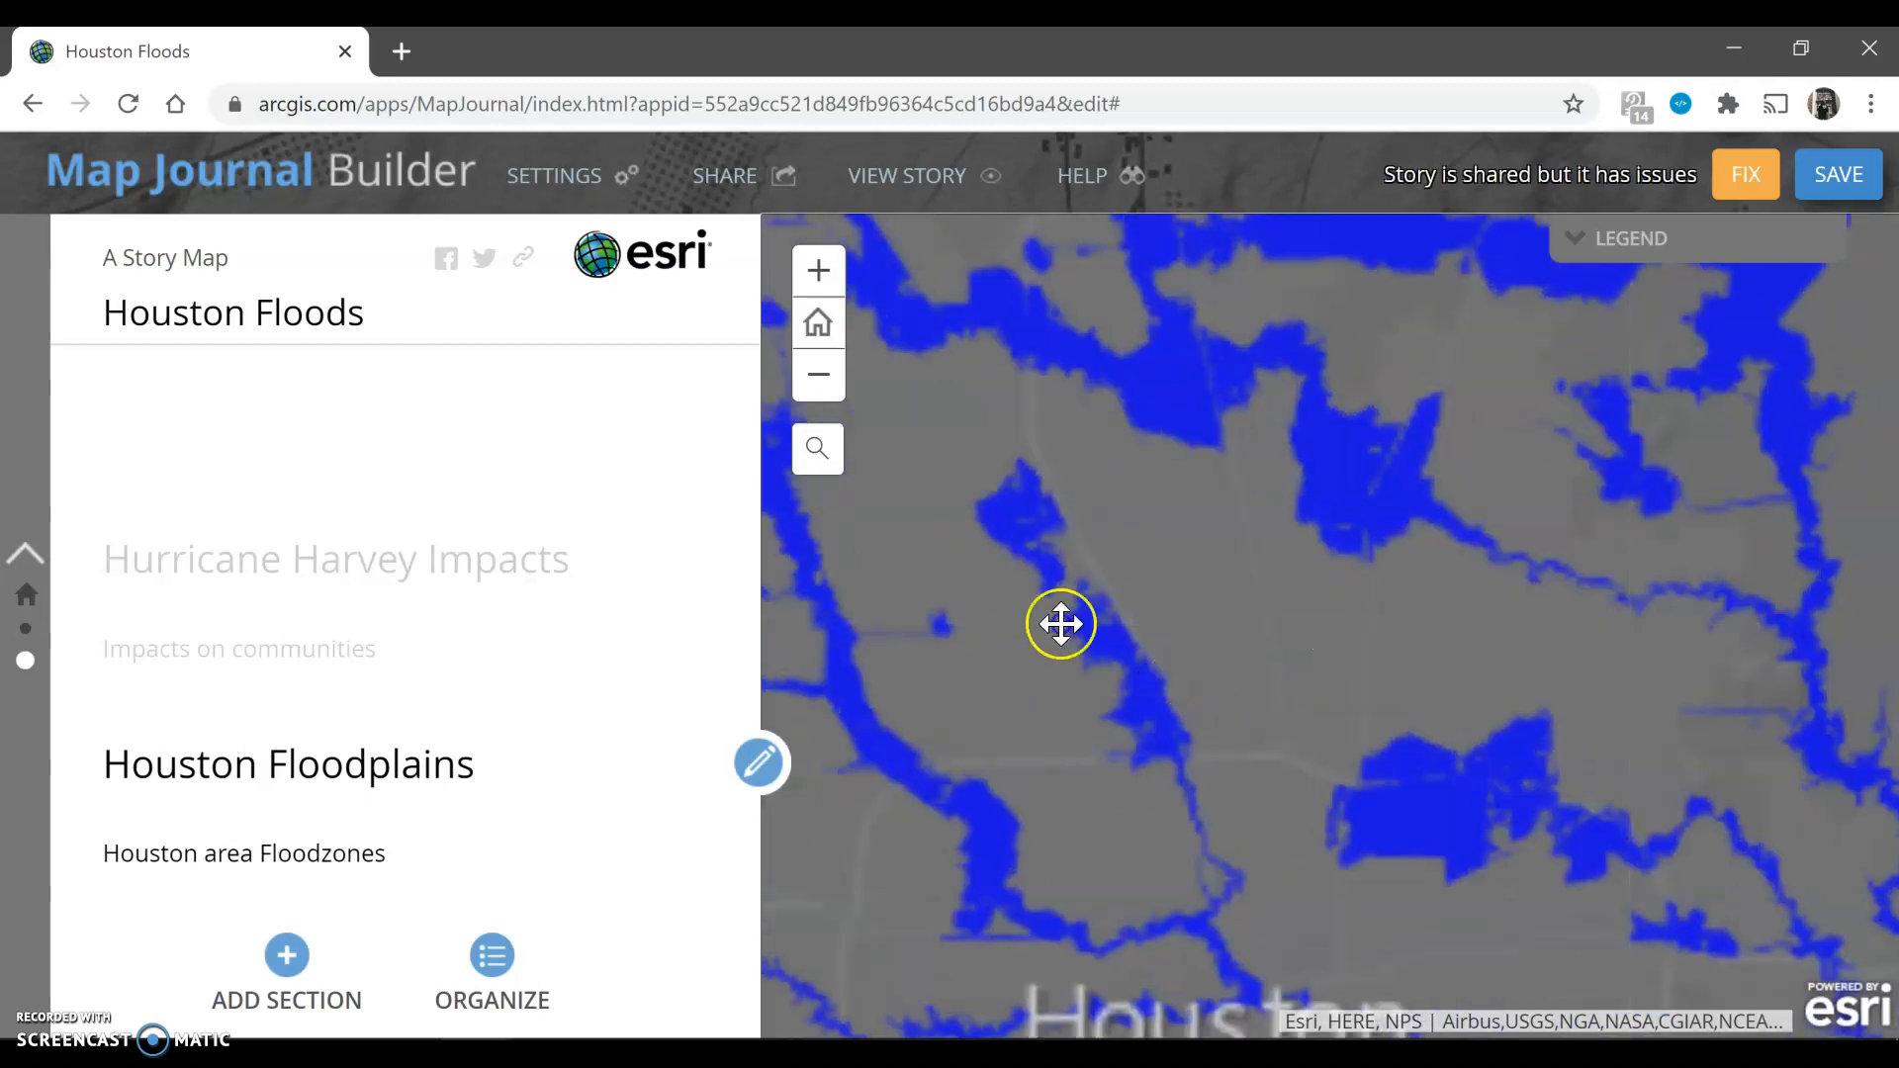
left_click_drag(1421, 734, 1088, 420)
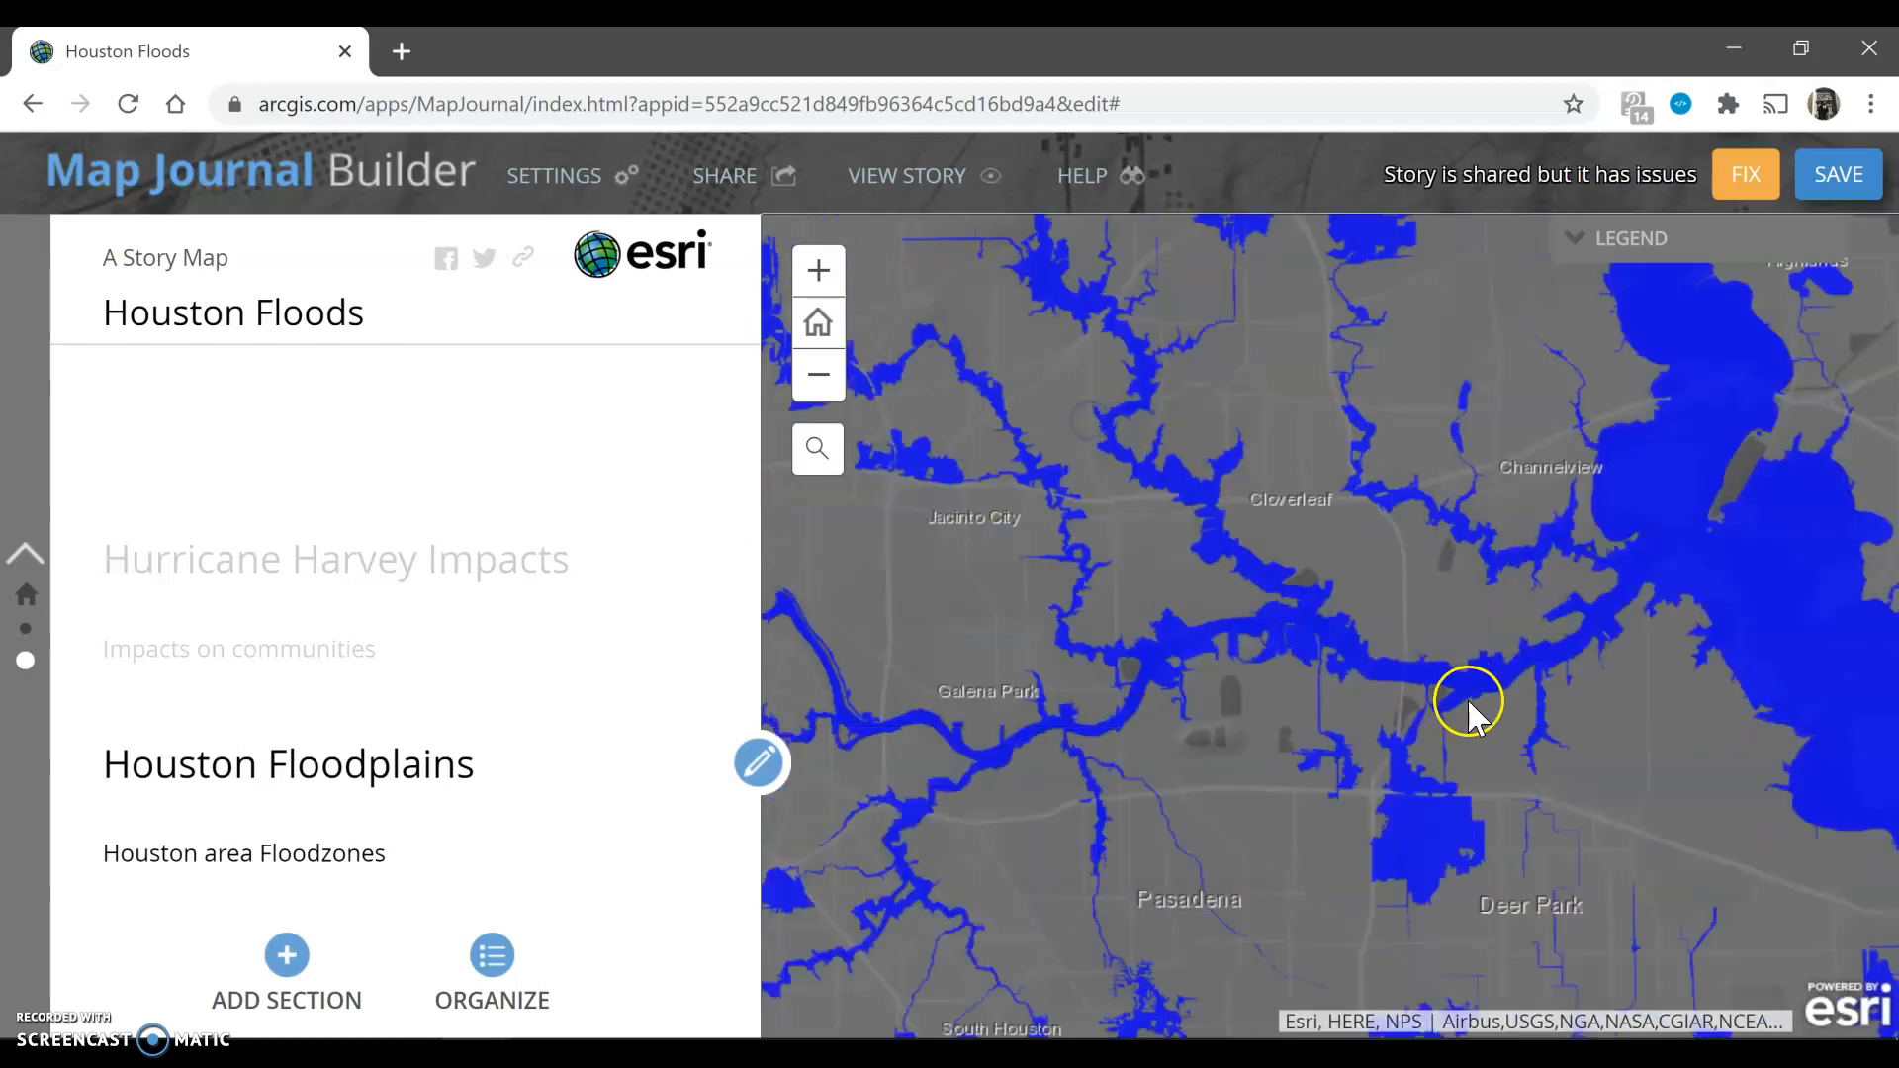
left_click_drag(1221, 594, 1344, 637)
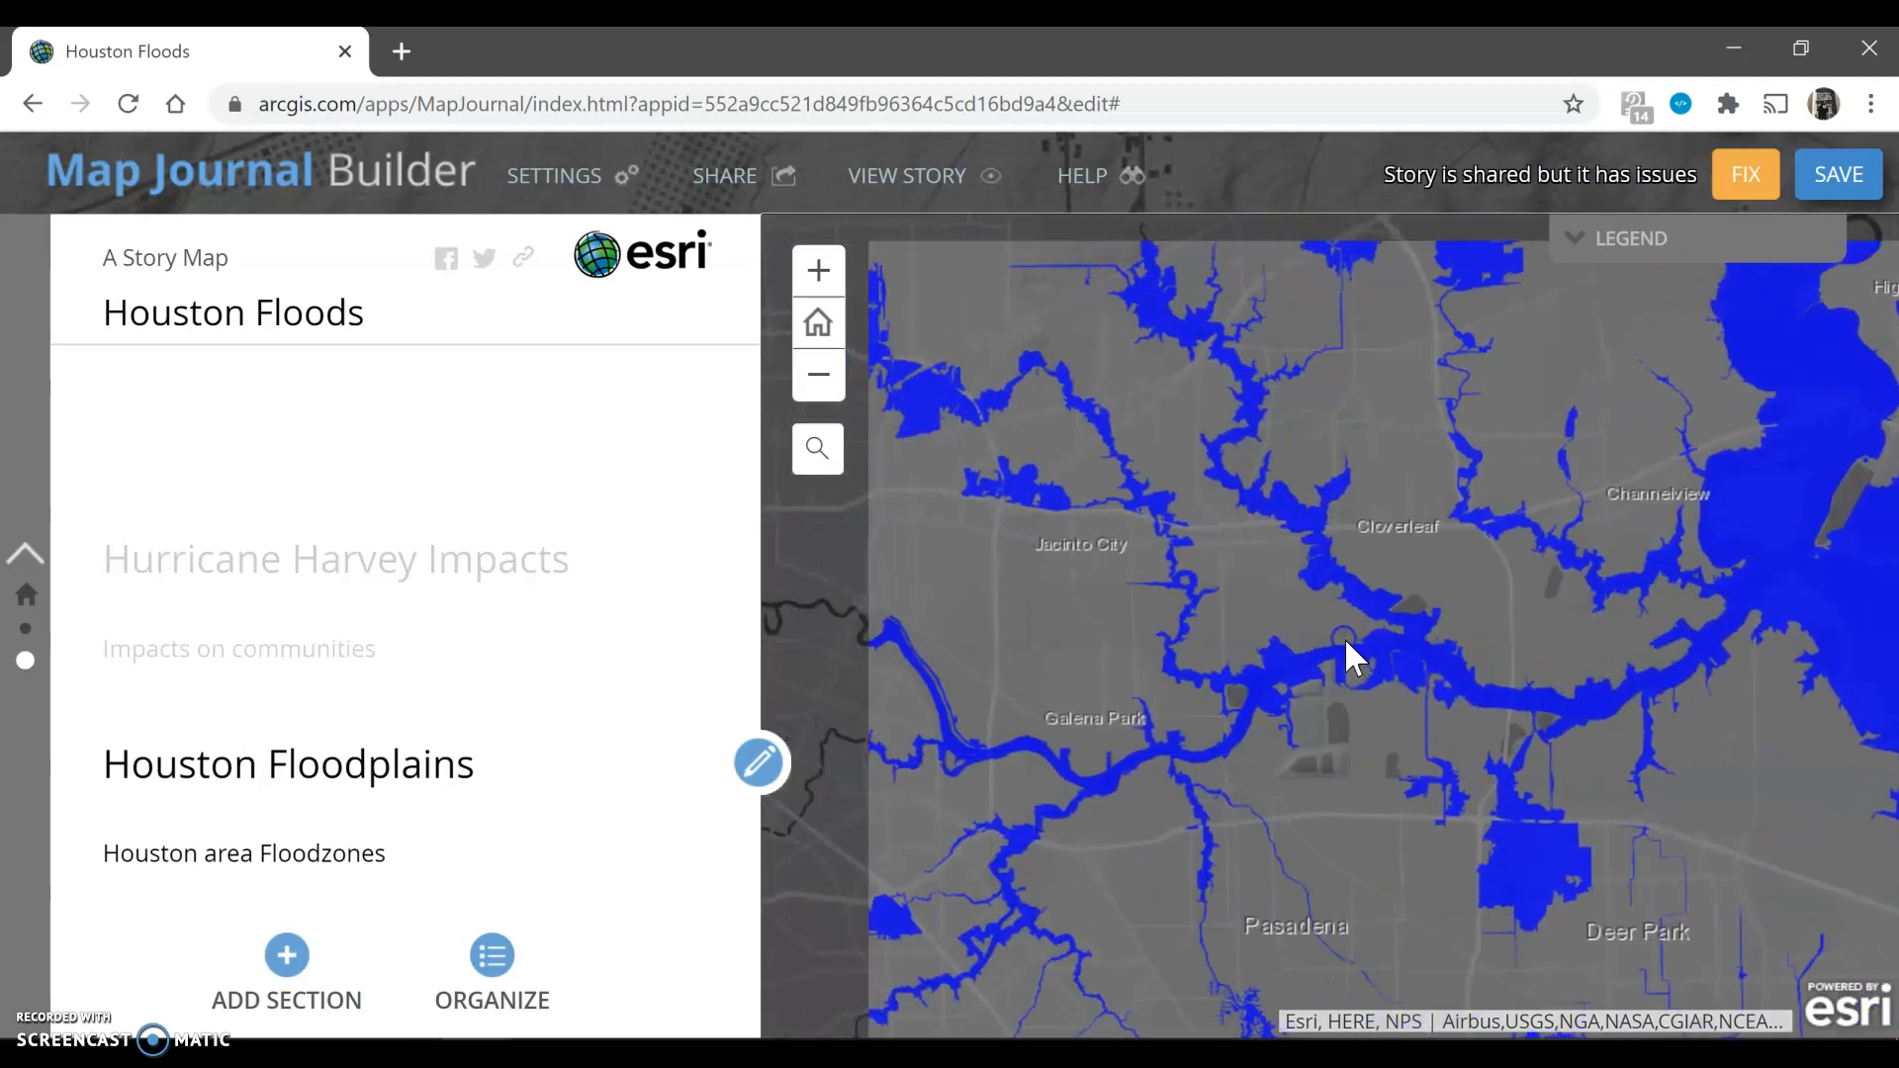
scroll(1343, 682, "up", 1)
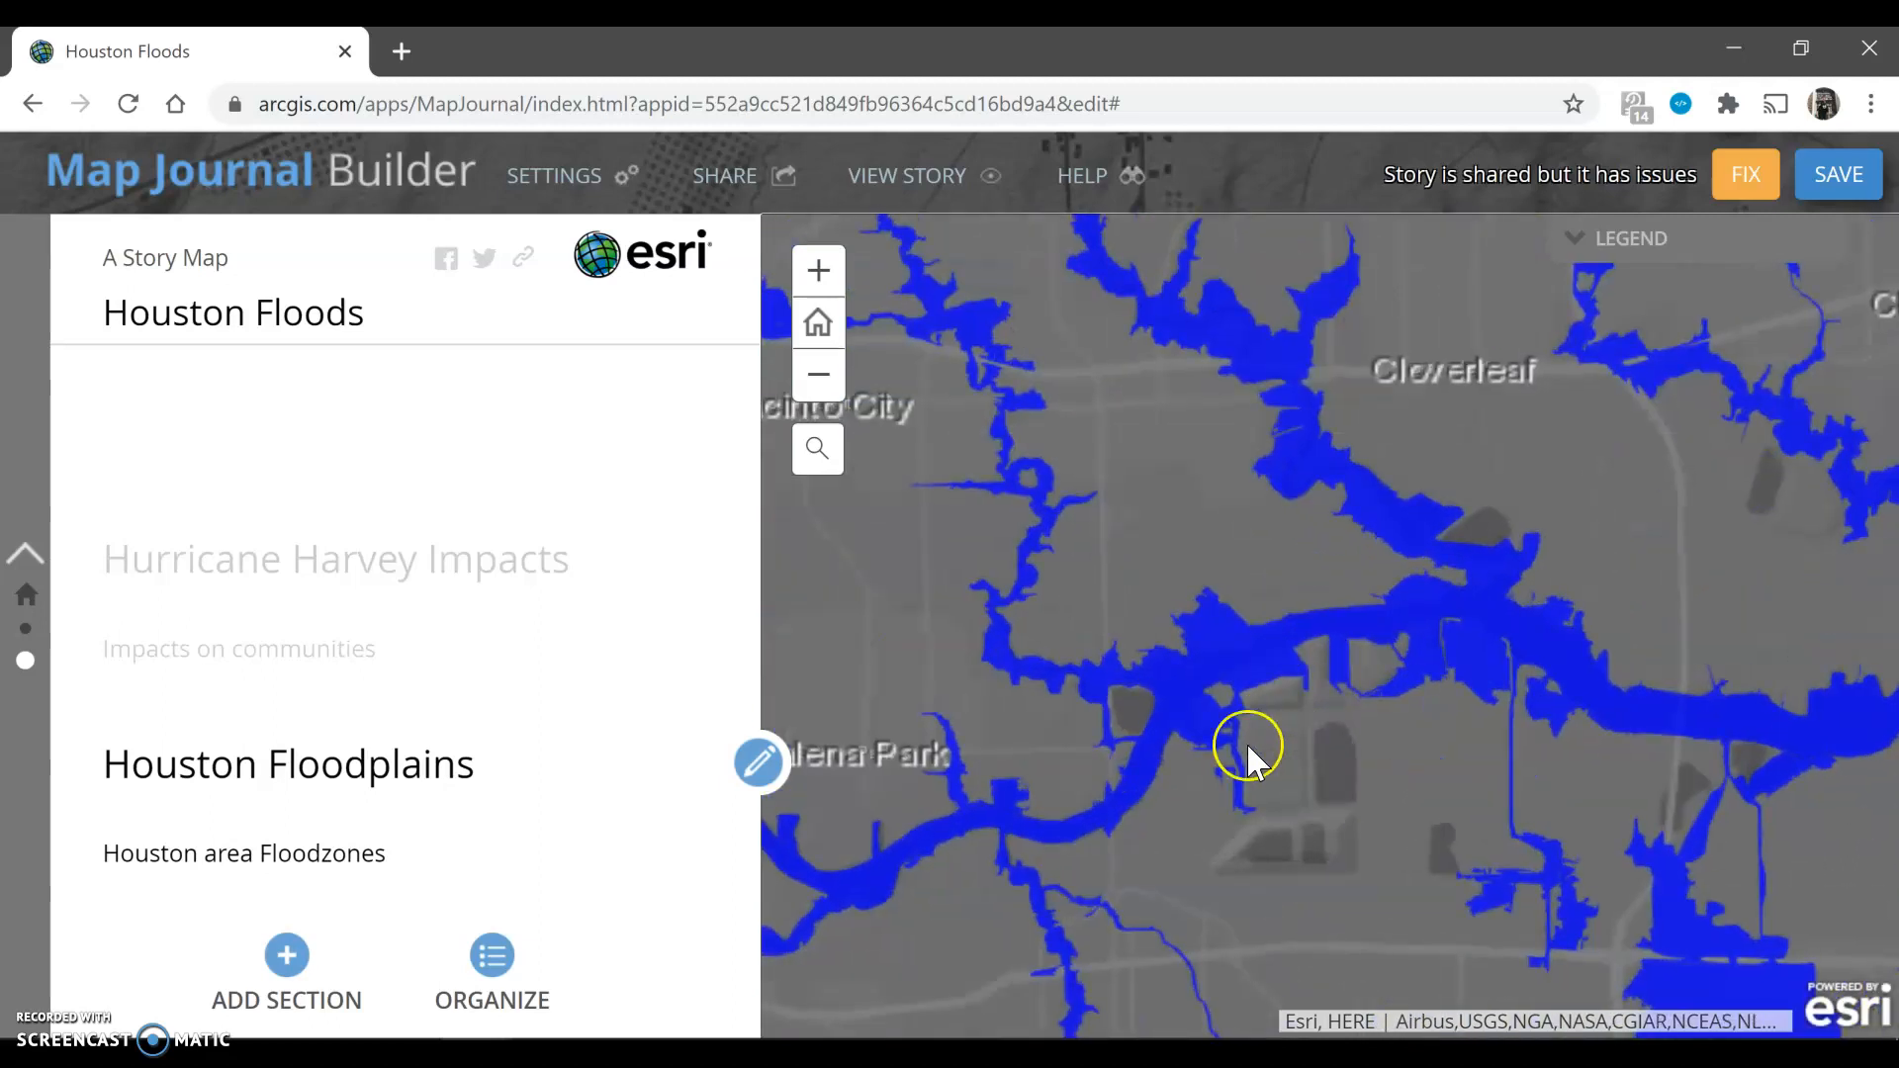
left_click(1184, 683)
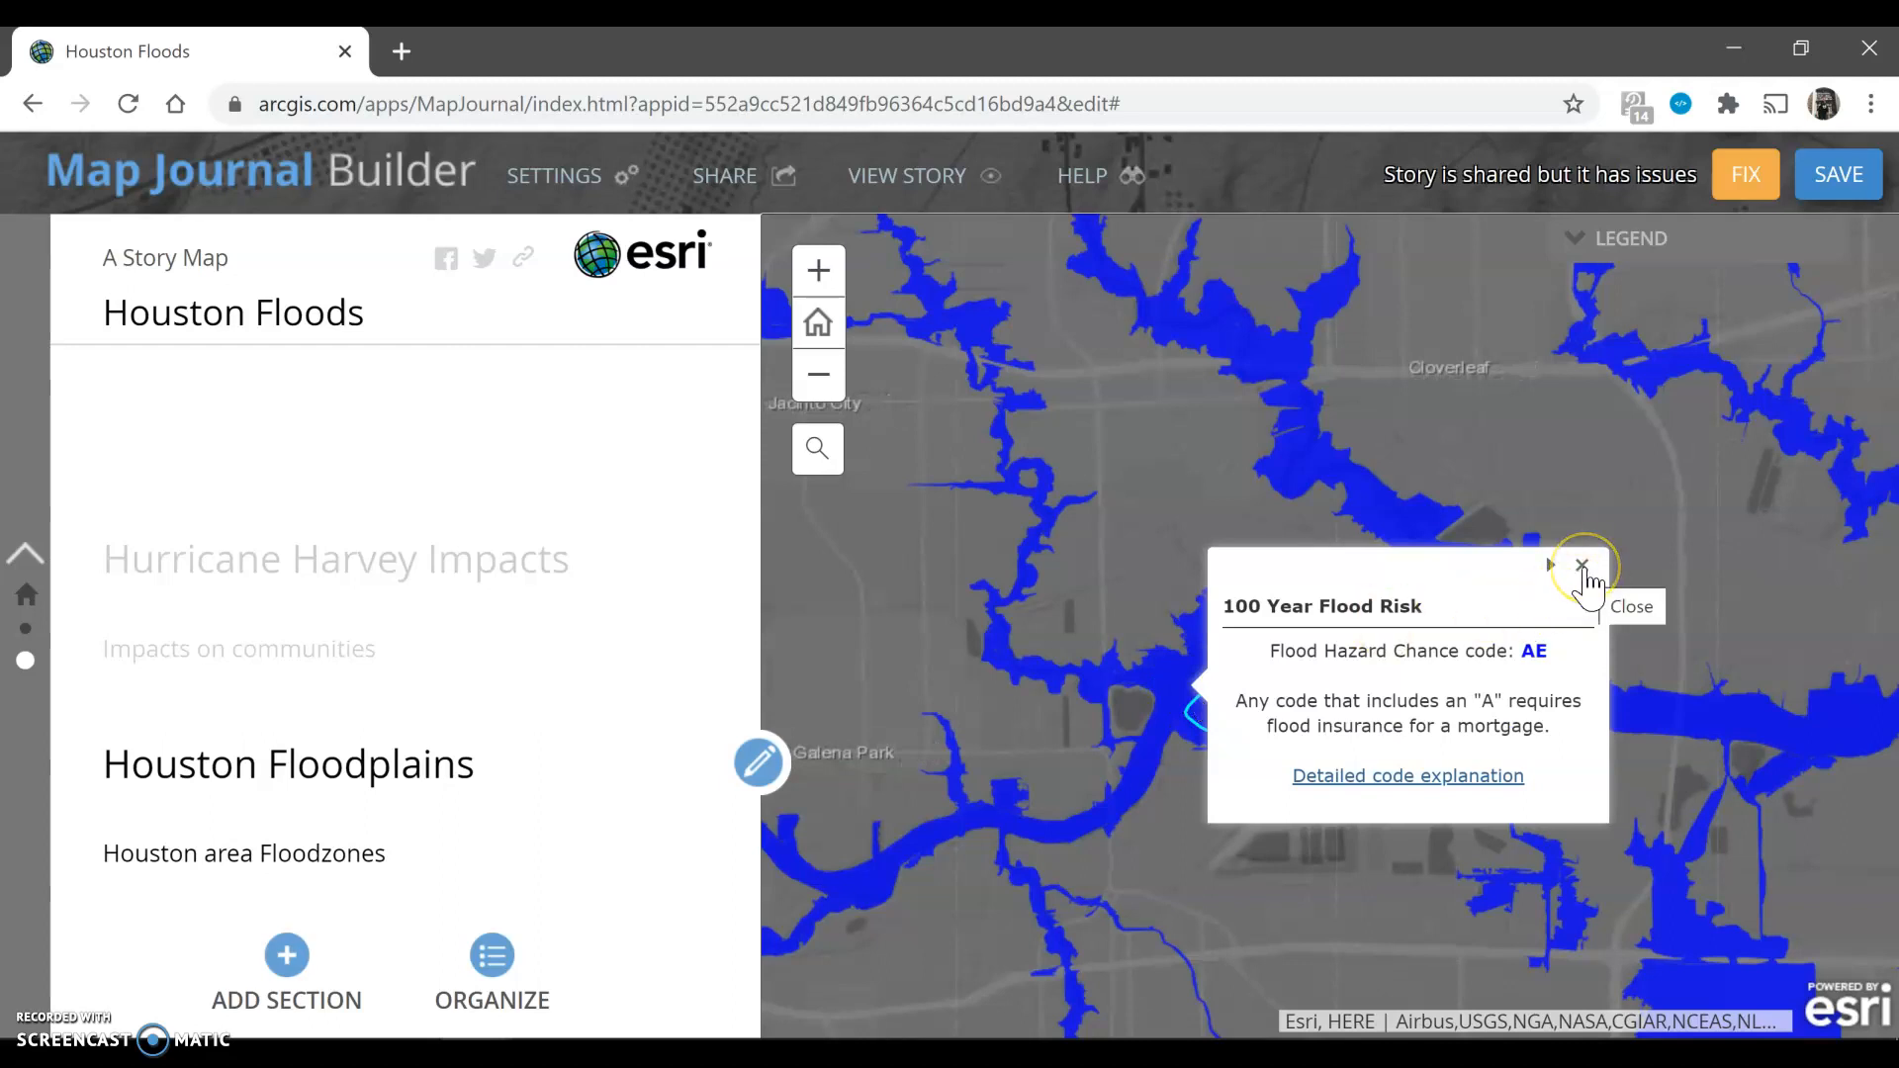
left_click(1584, 568)
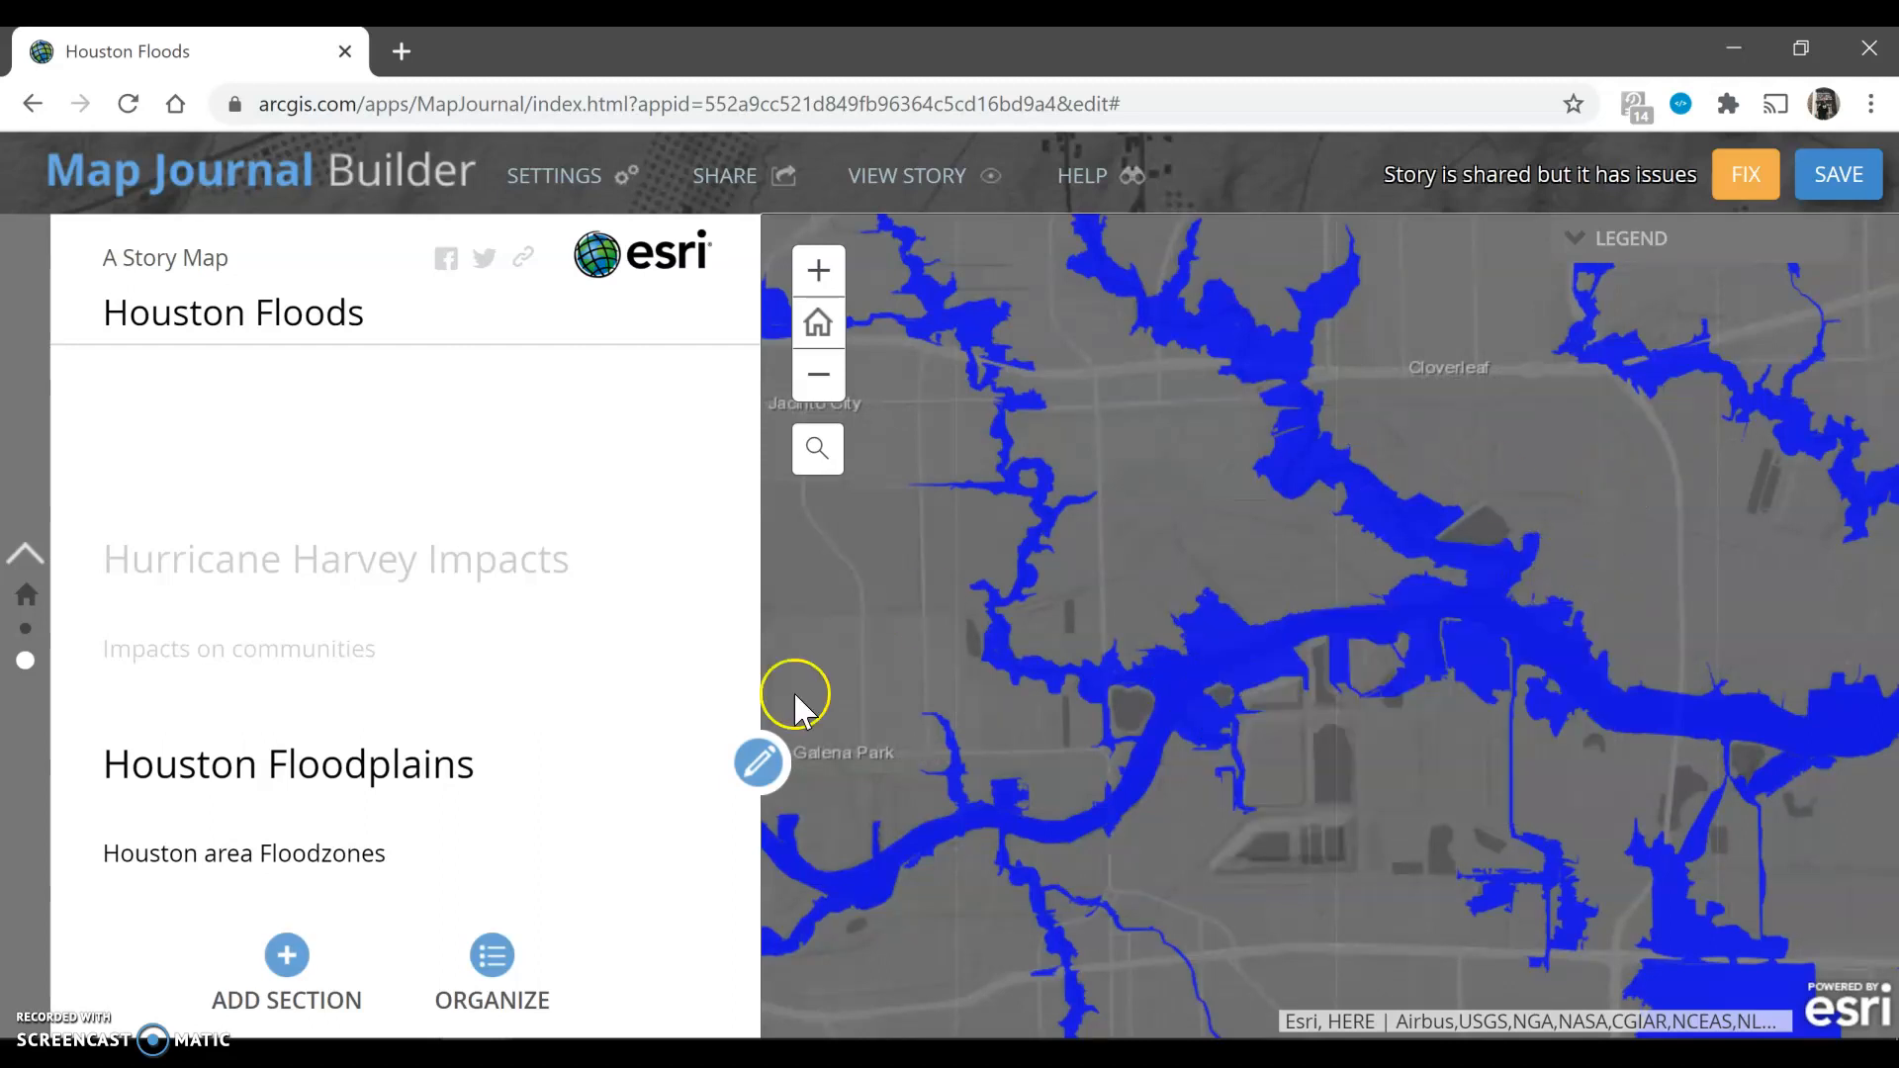
scroll(1196, 691, "down", 1)
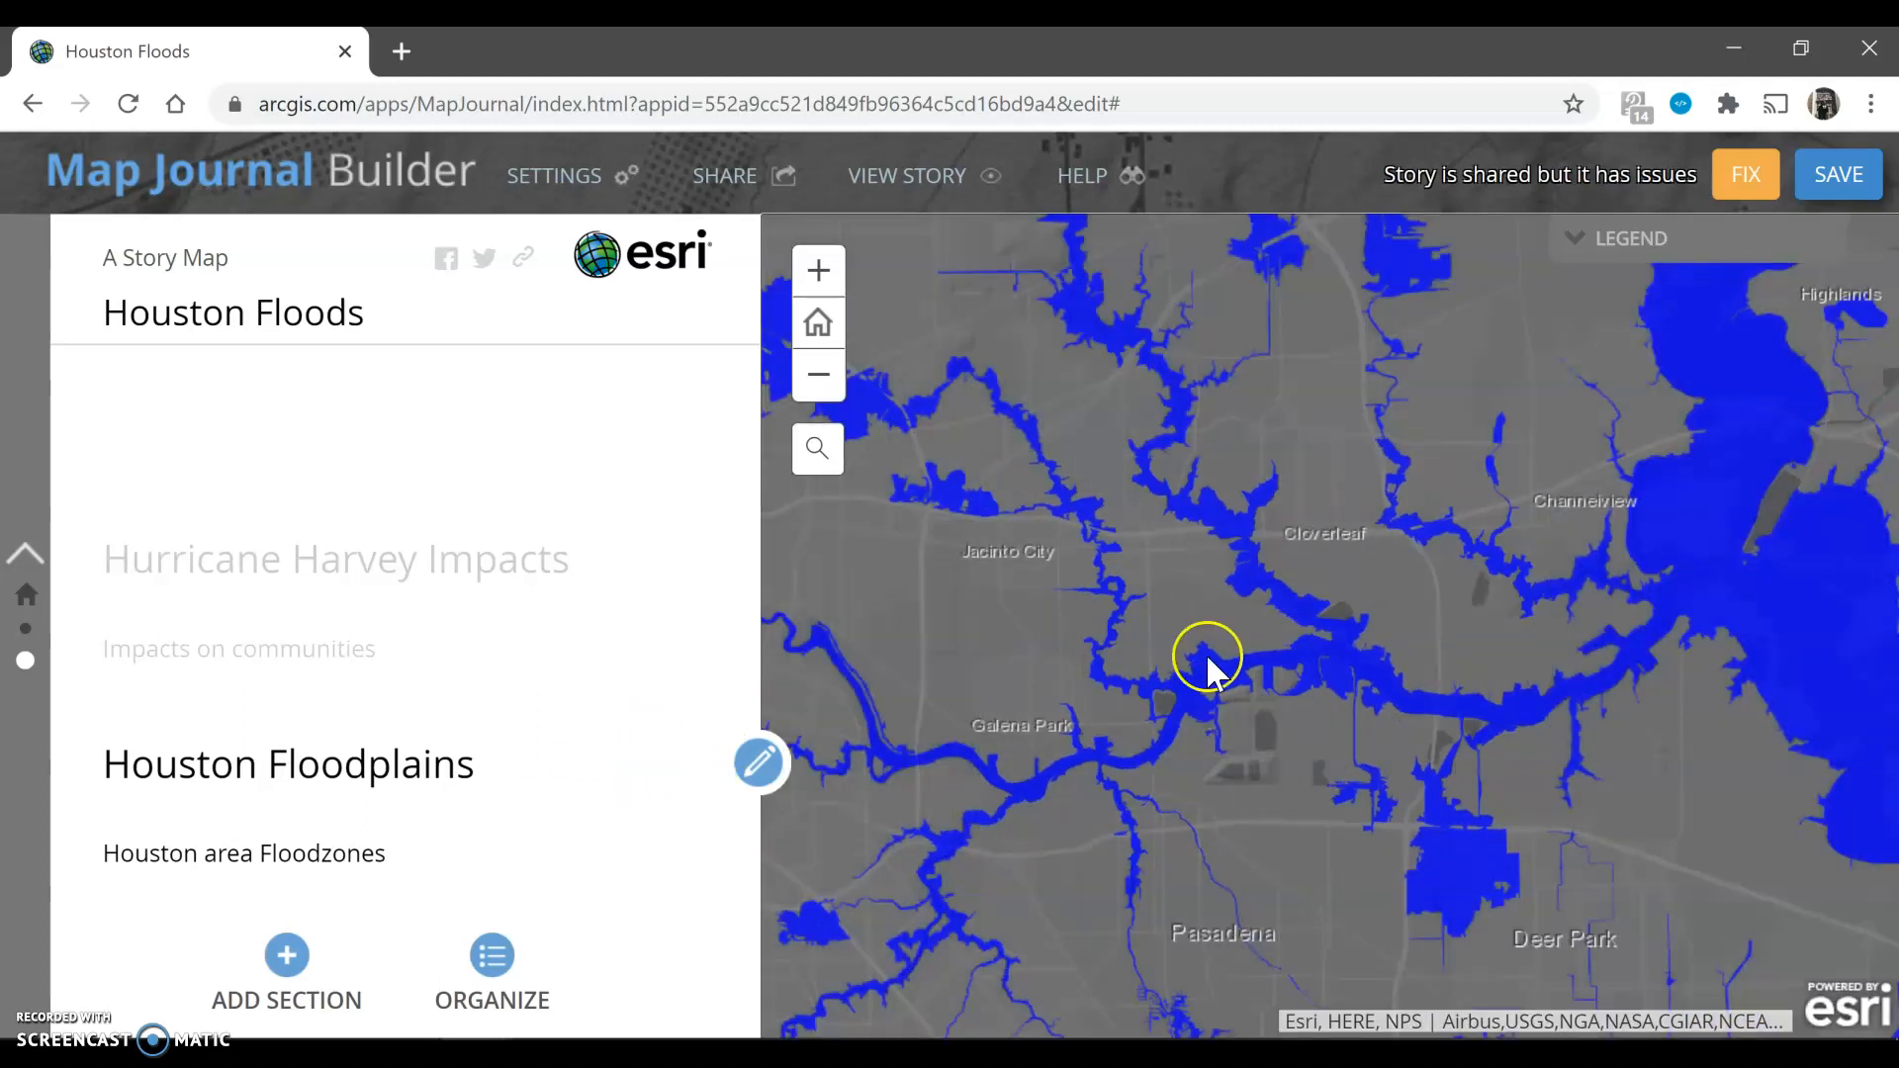
Save the story and set its sharing to Public.
left_click(1845, 184)
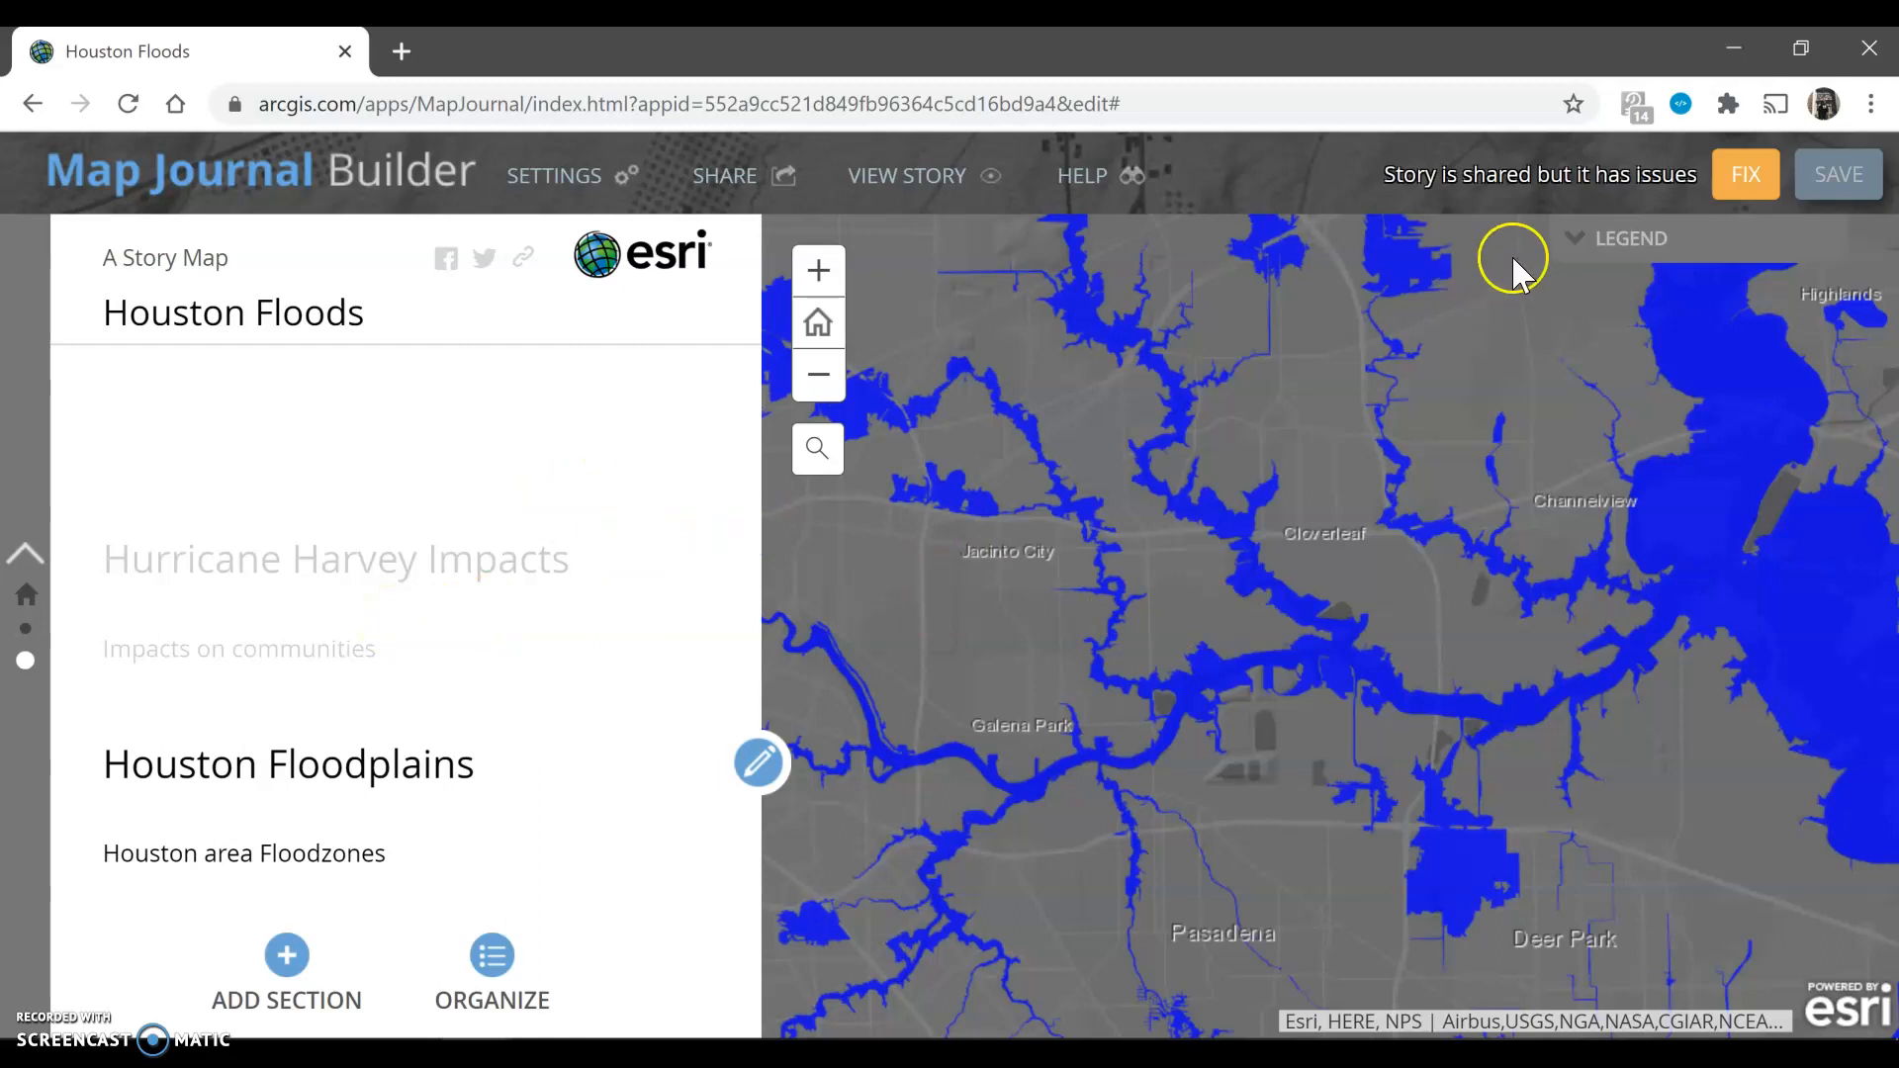
left_click(730, 178)
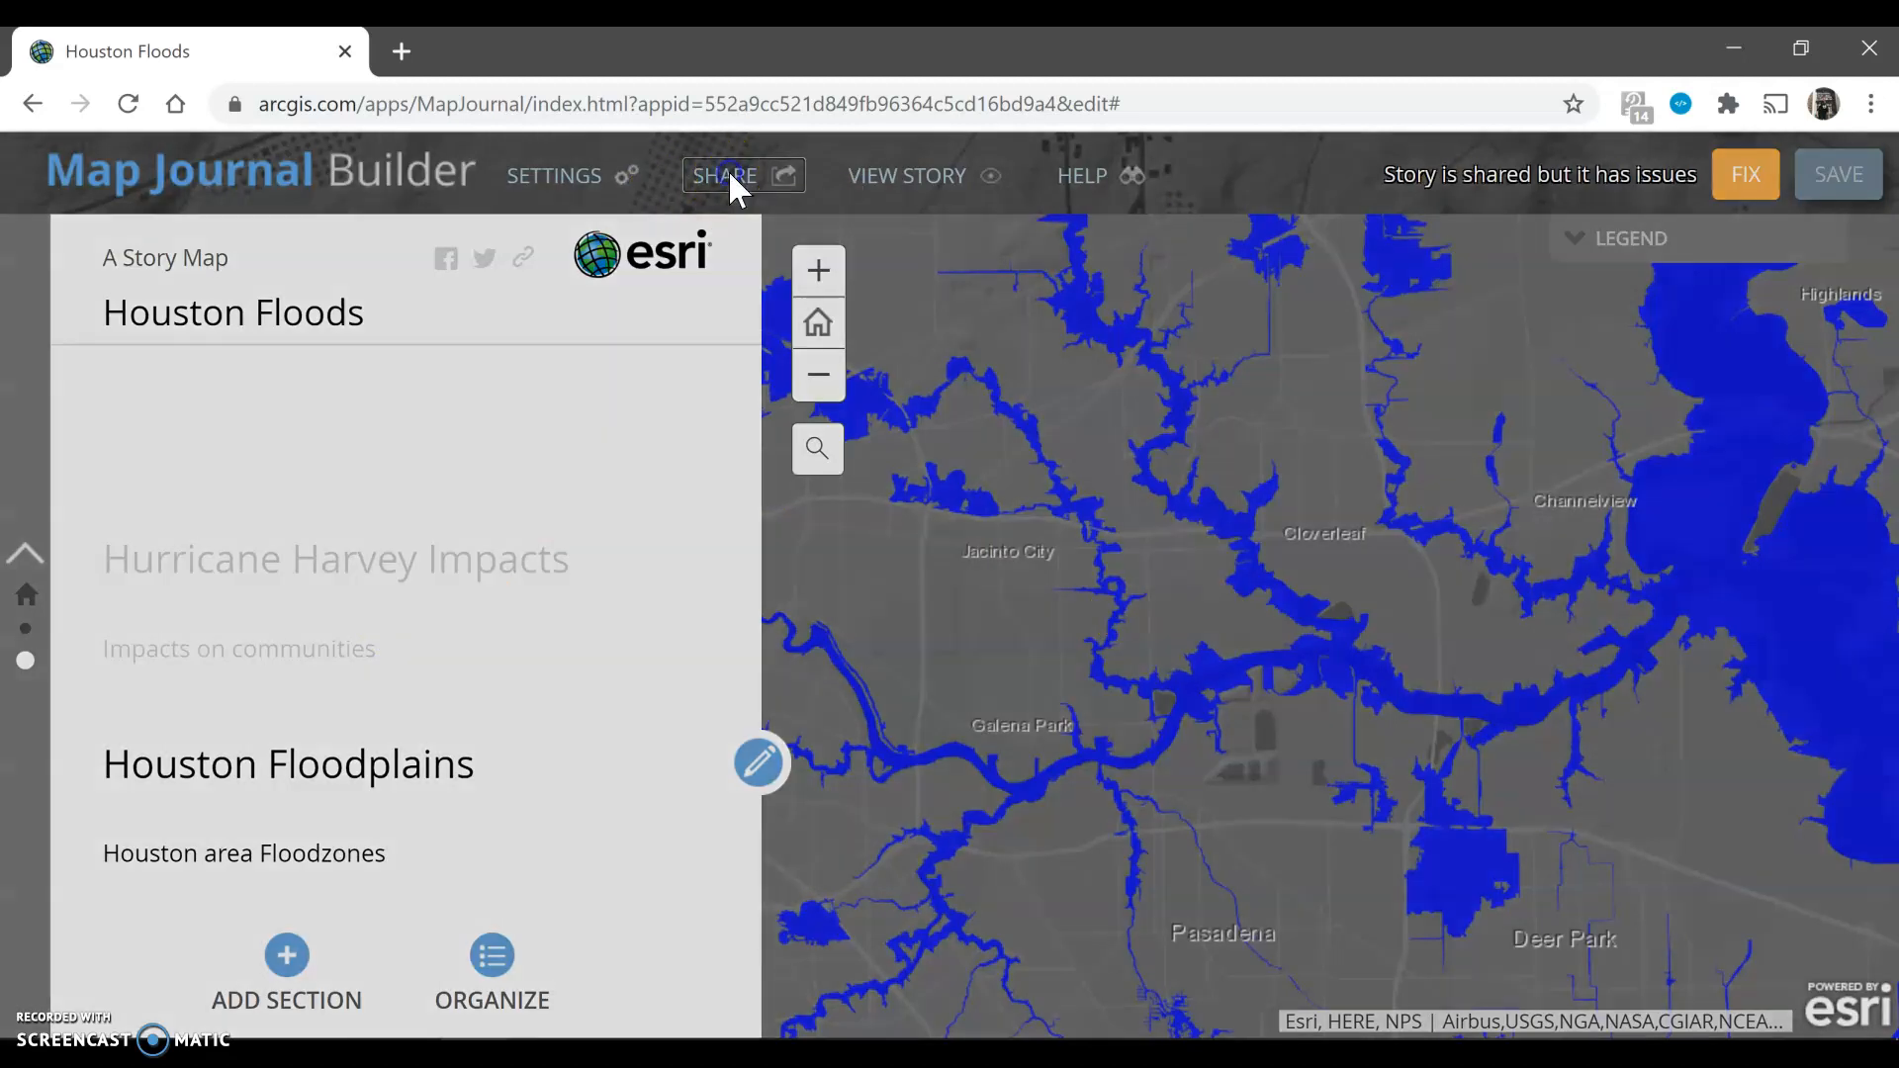
left_click(1007, 275)
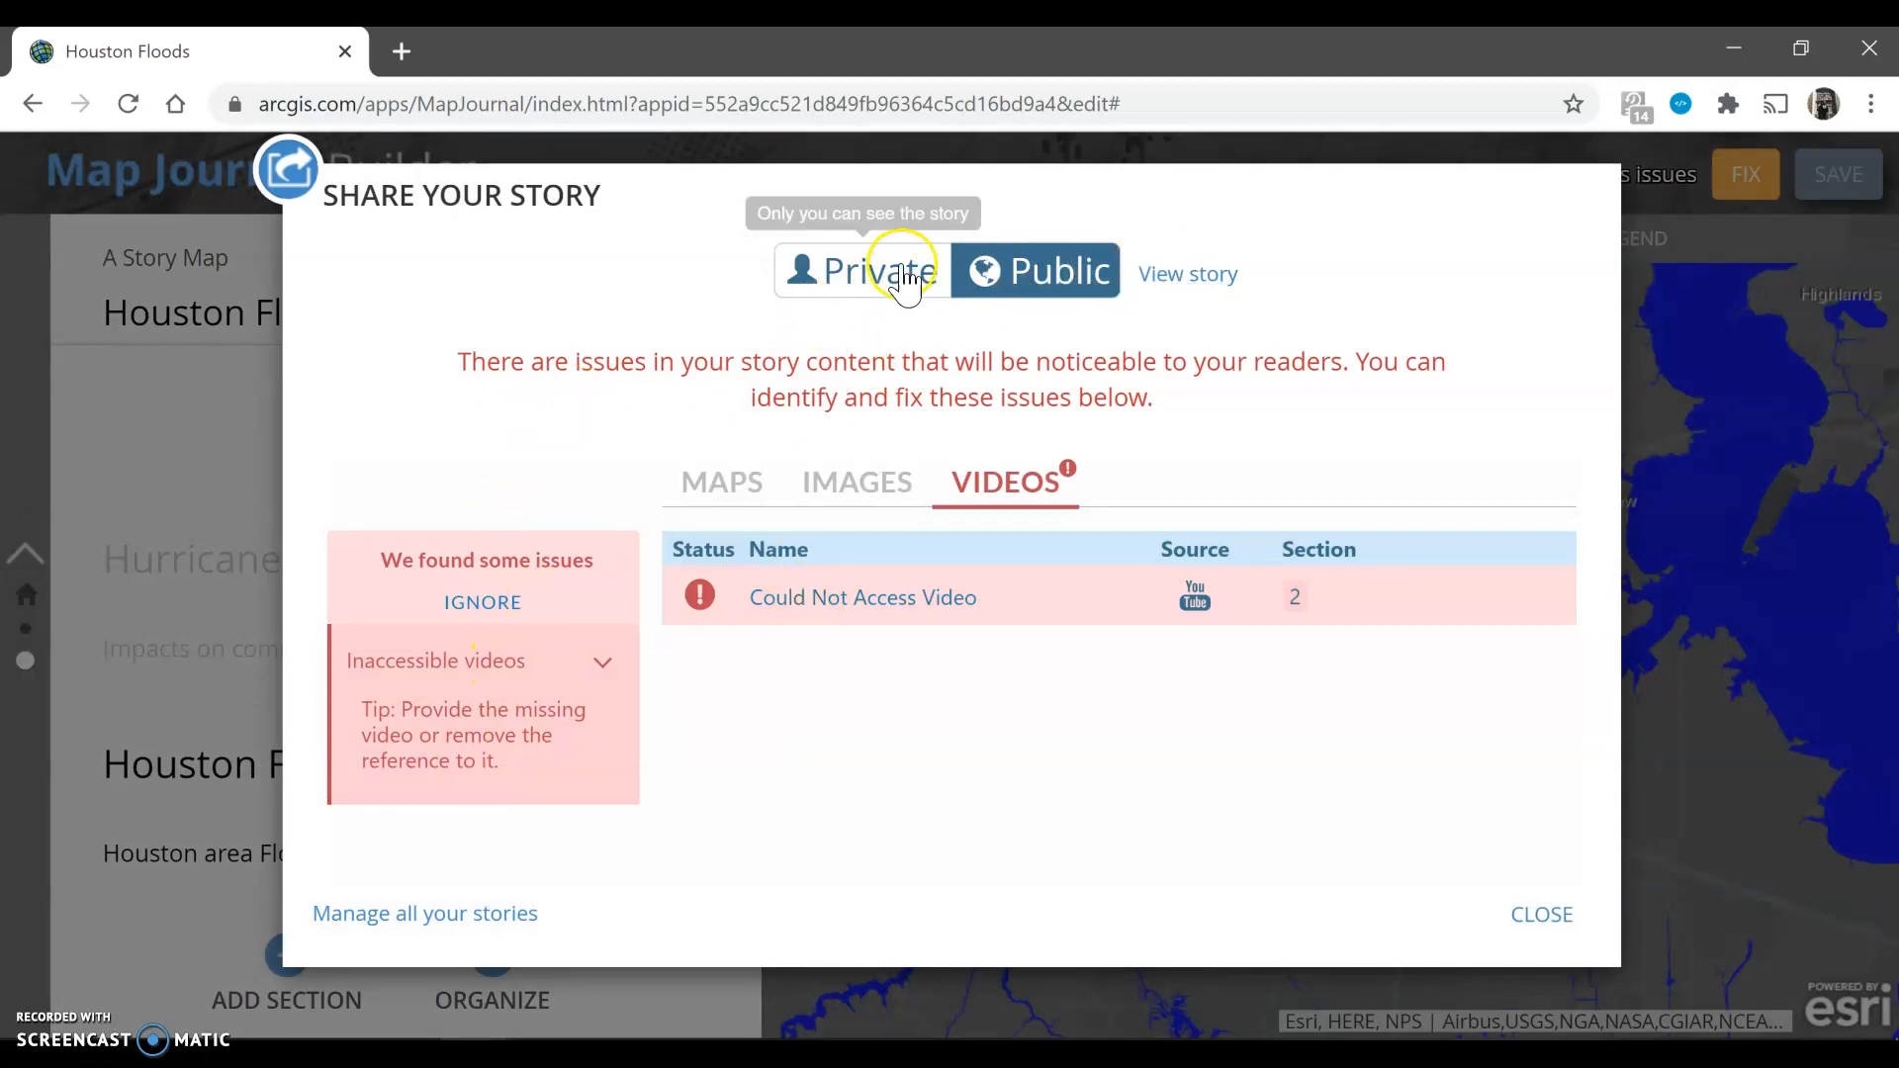
left_click(1546, 914)
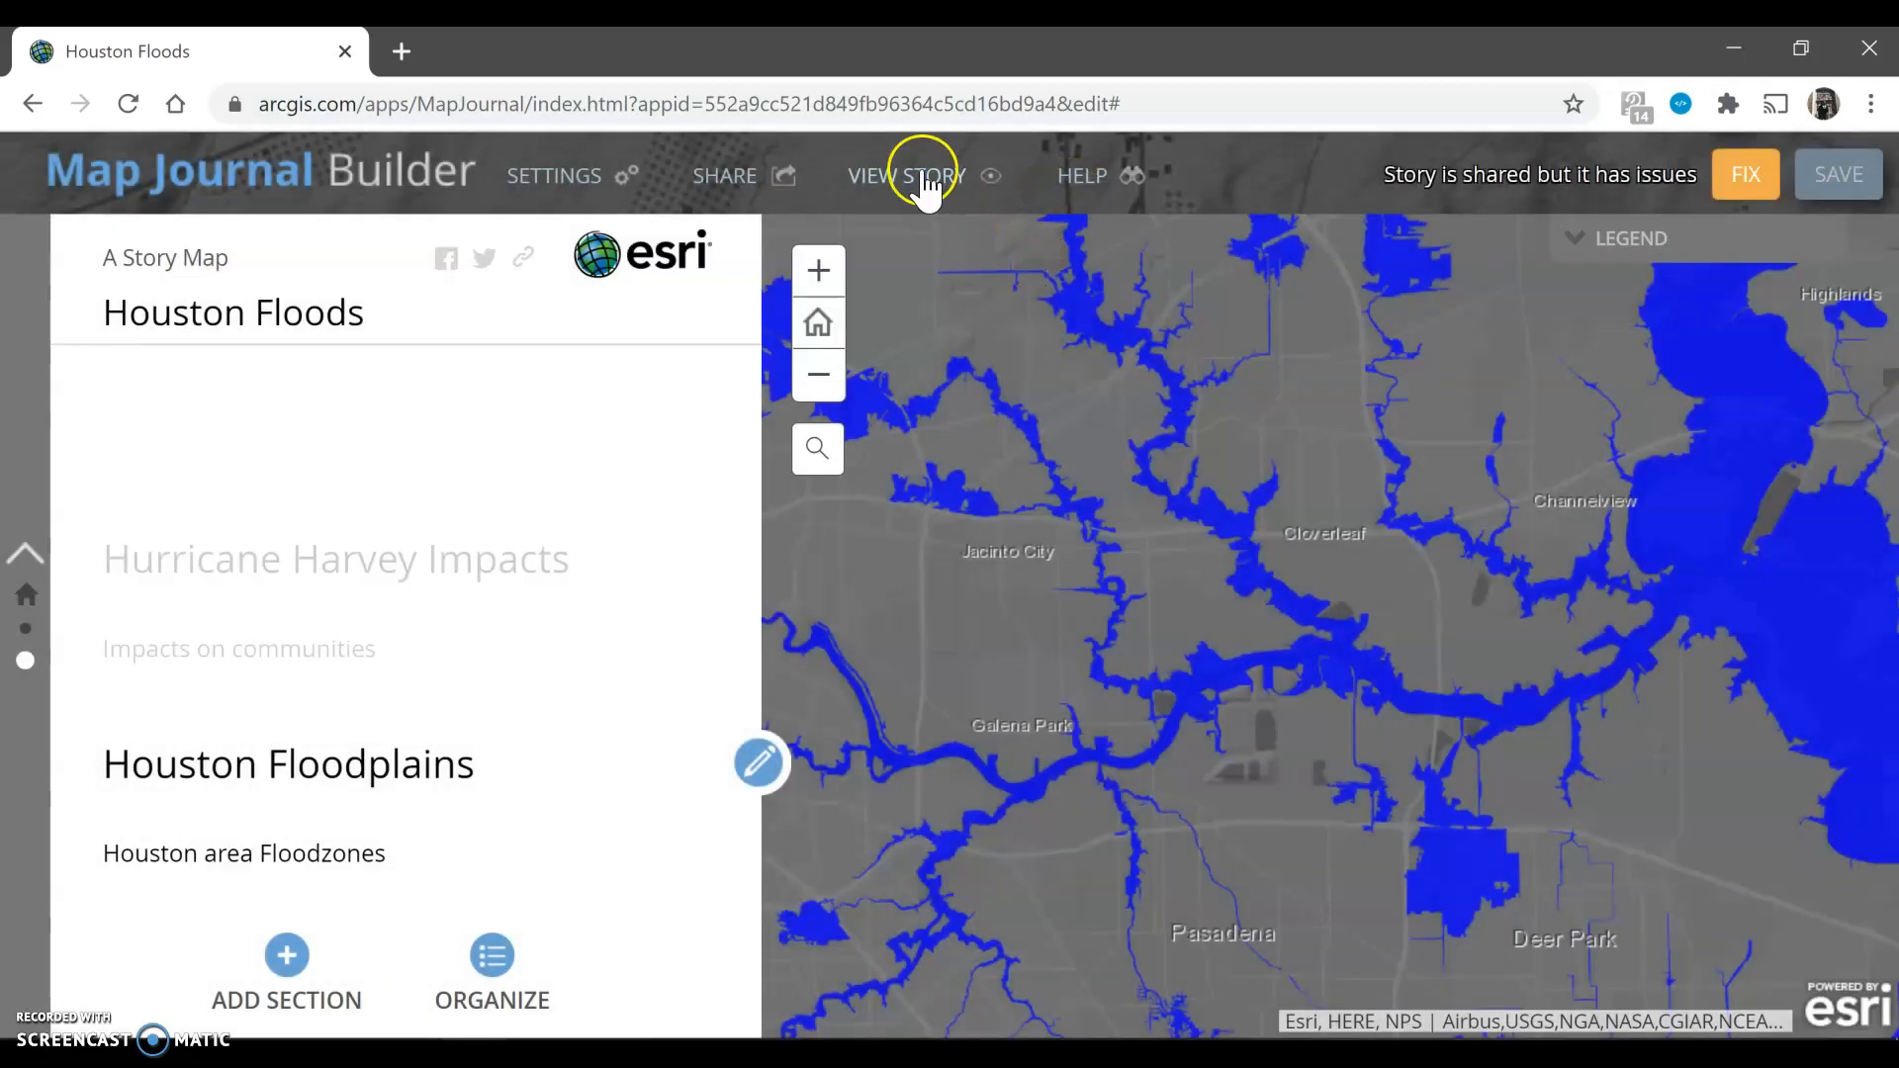
View the layout choices in the story's settings without applying any change.
left_click(544, 181)
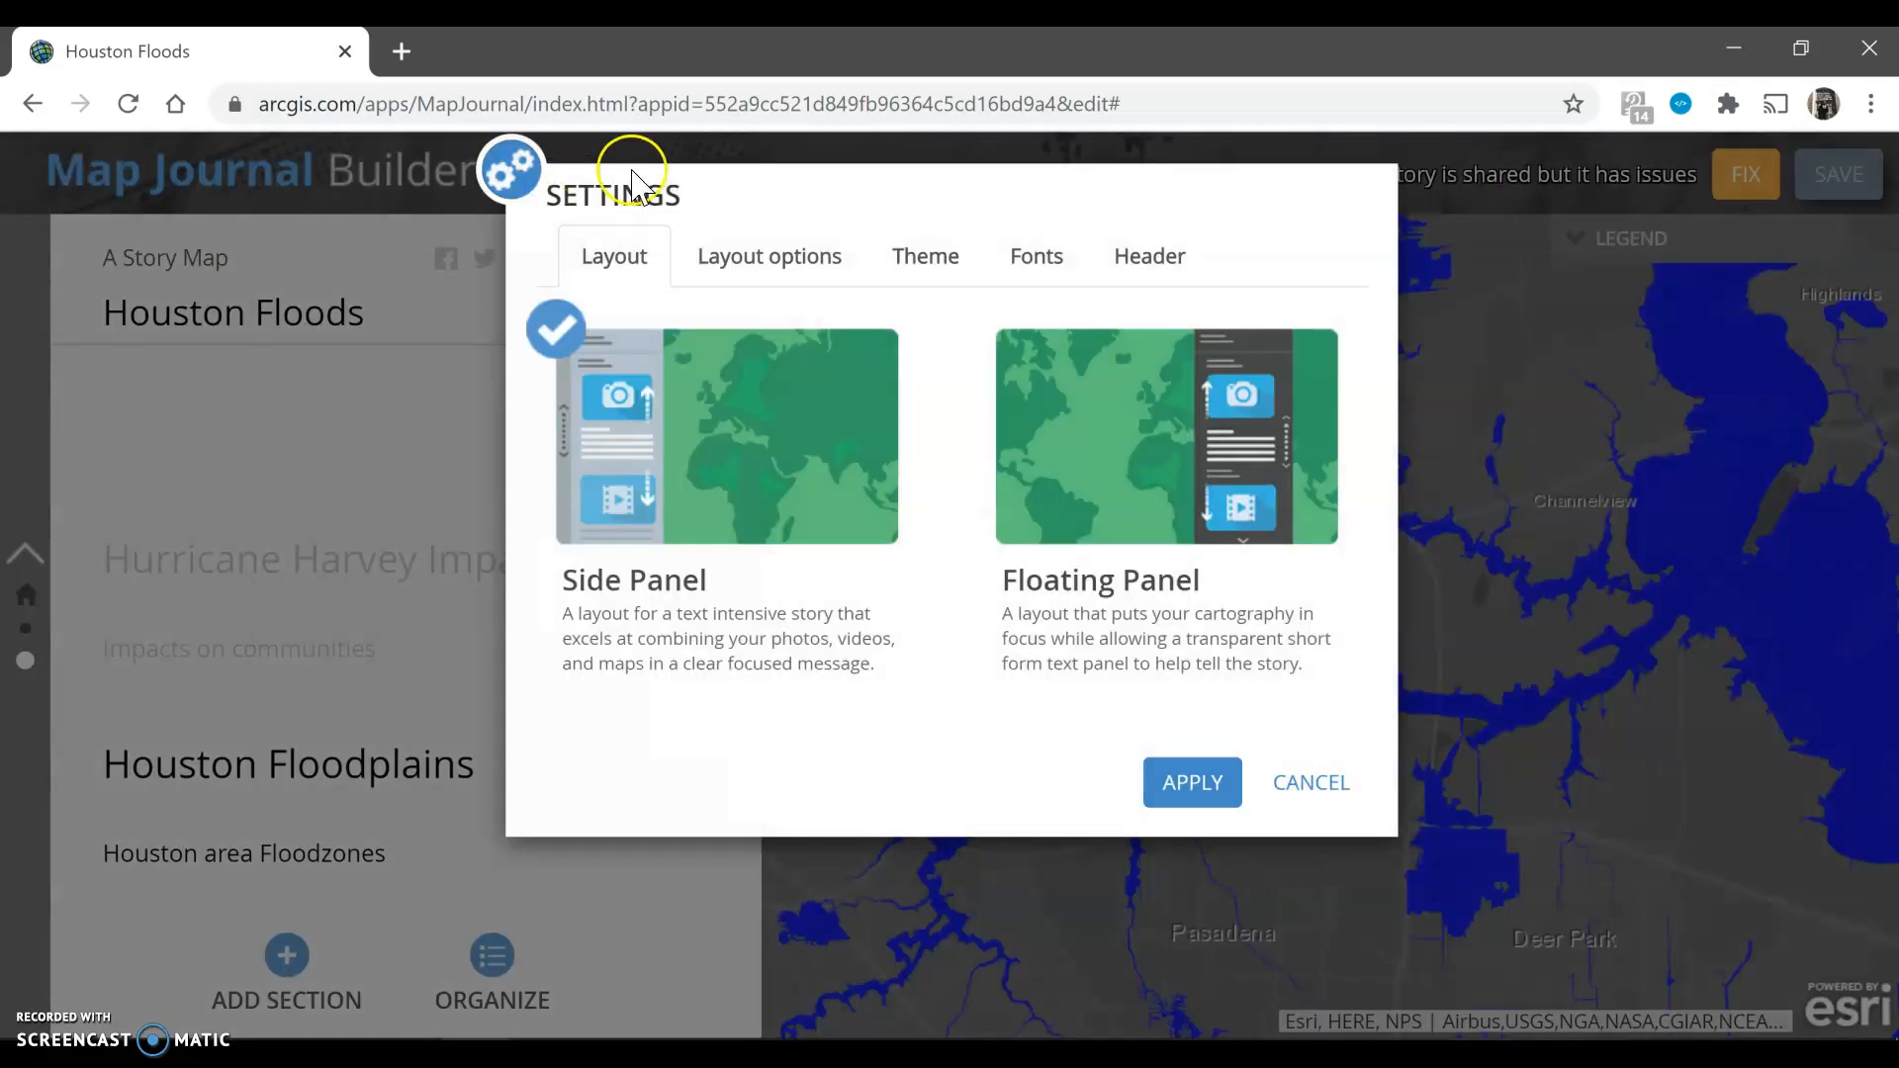
left_click(1321, 788)
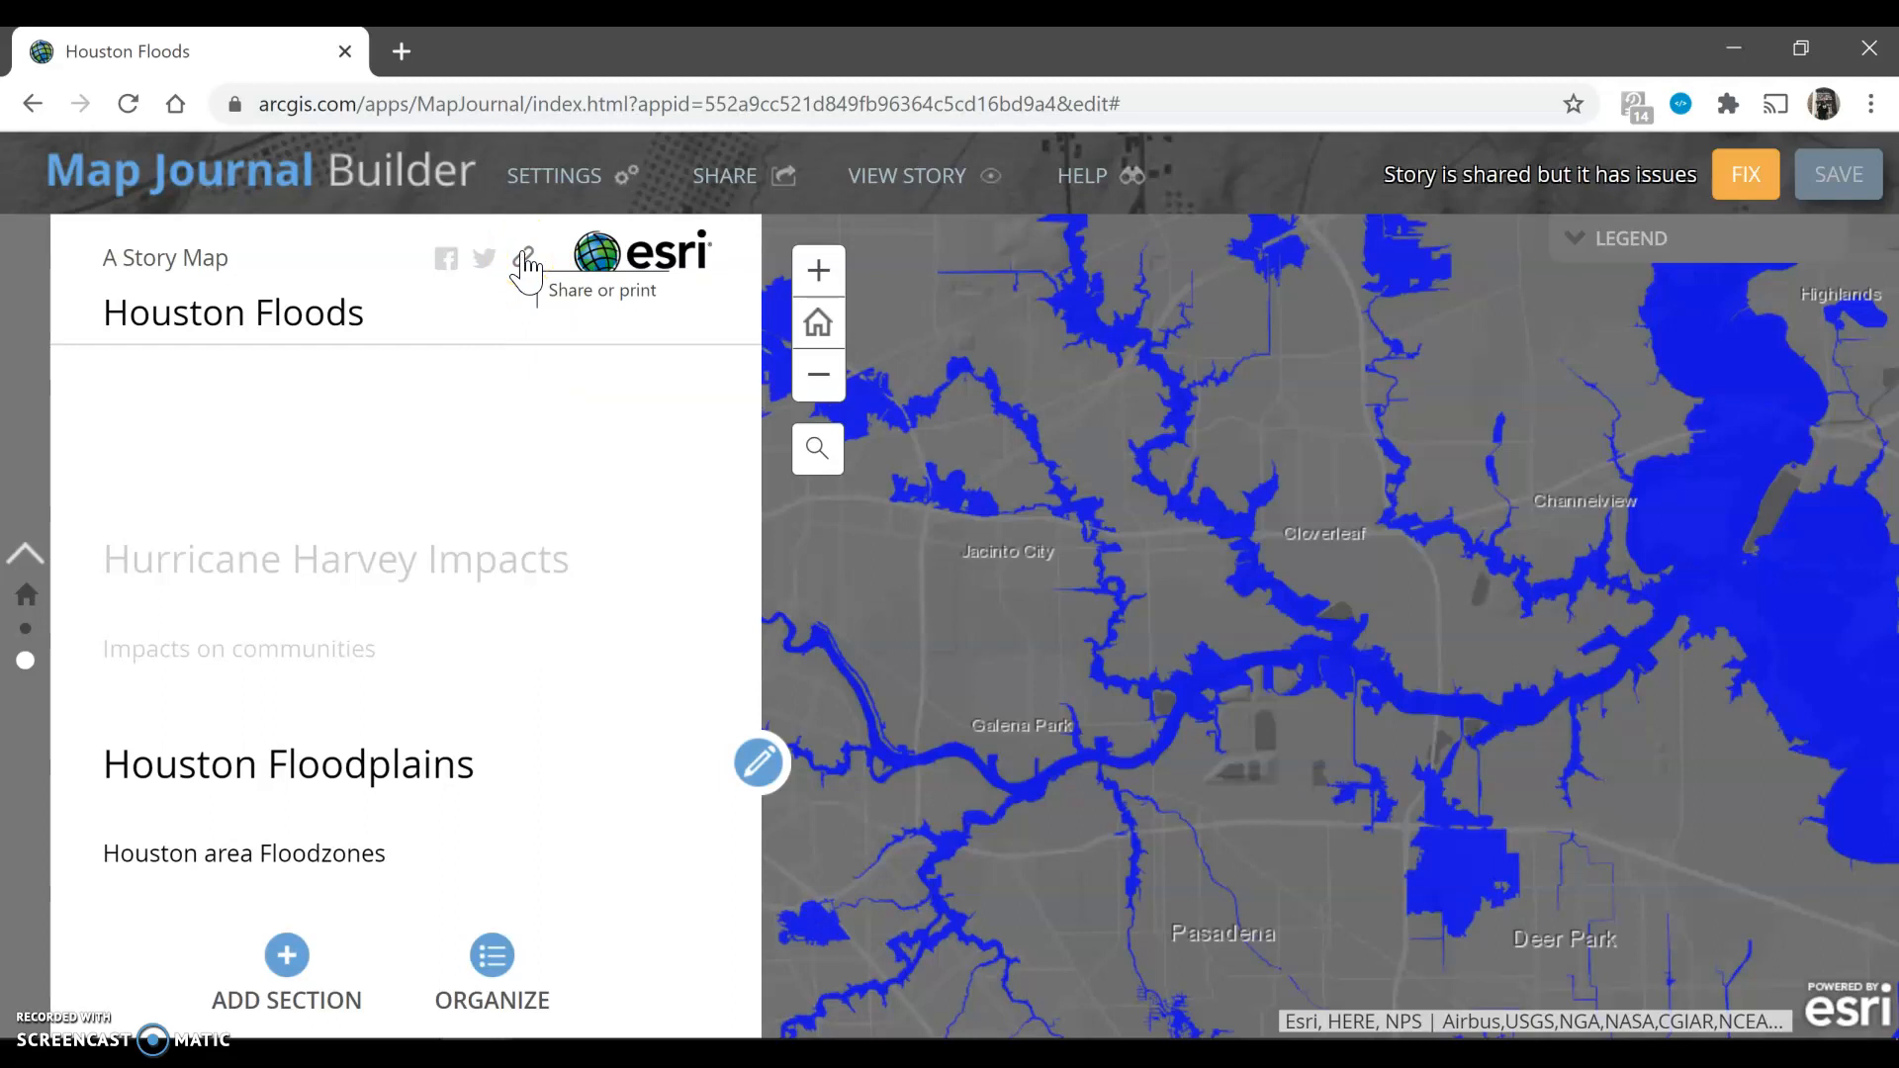
Copy the story's short share link to the clipboard.
left_click(525, 263)
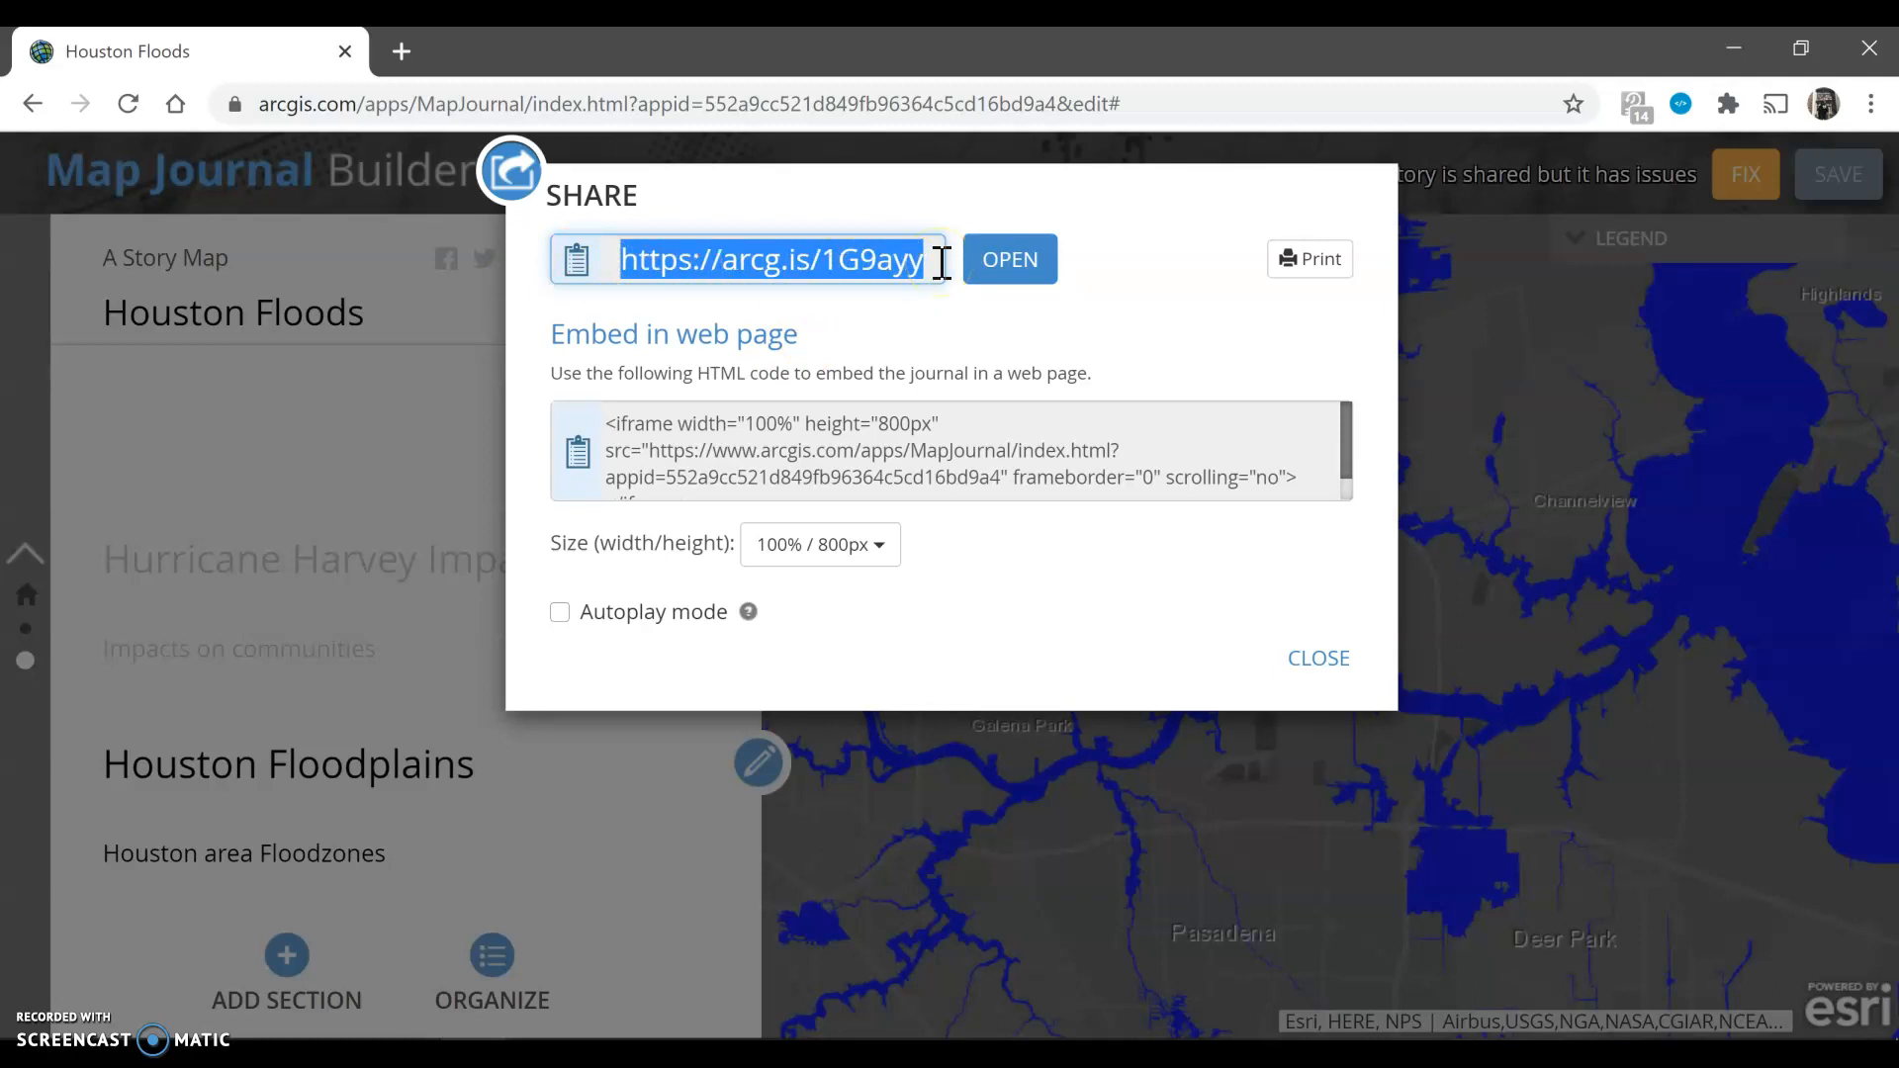
left_click(575, 260)
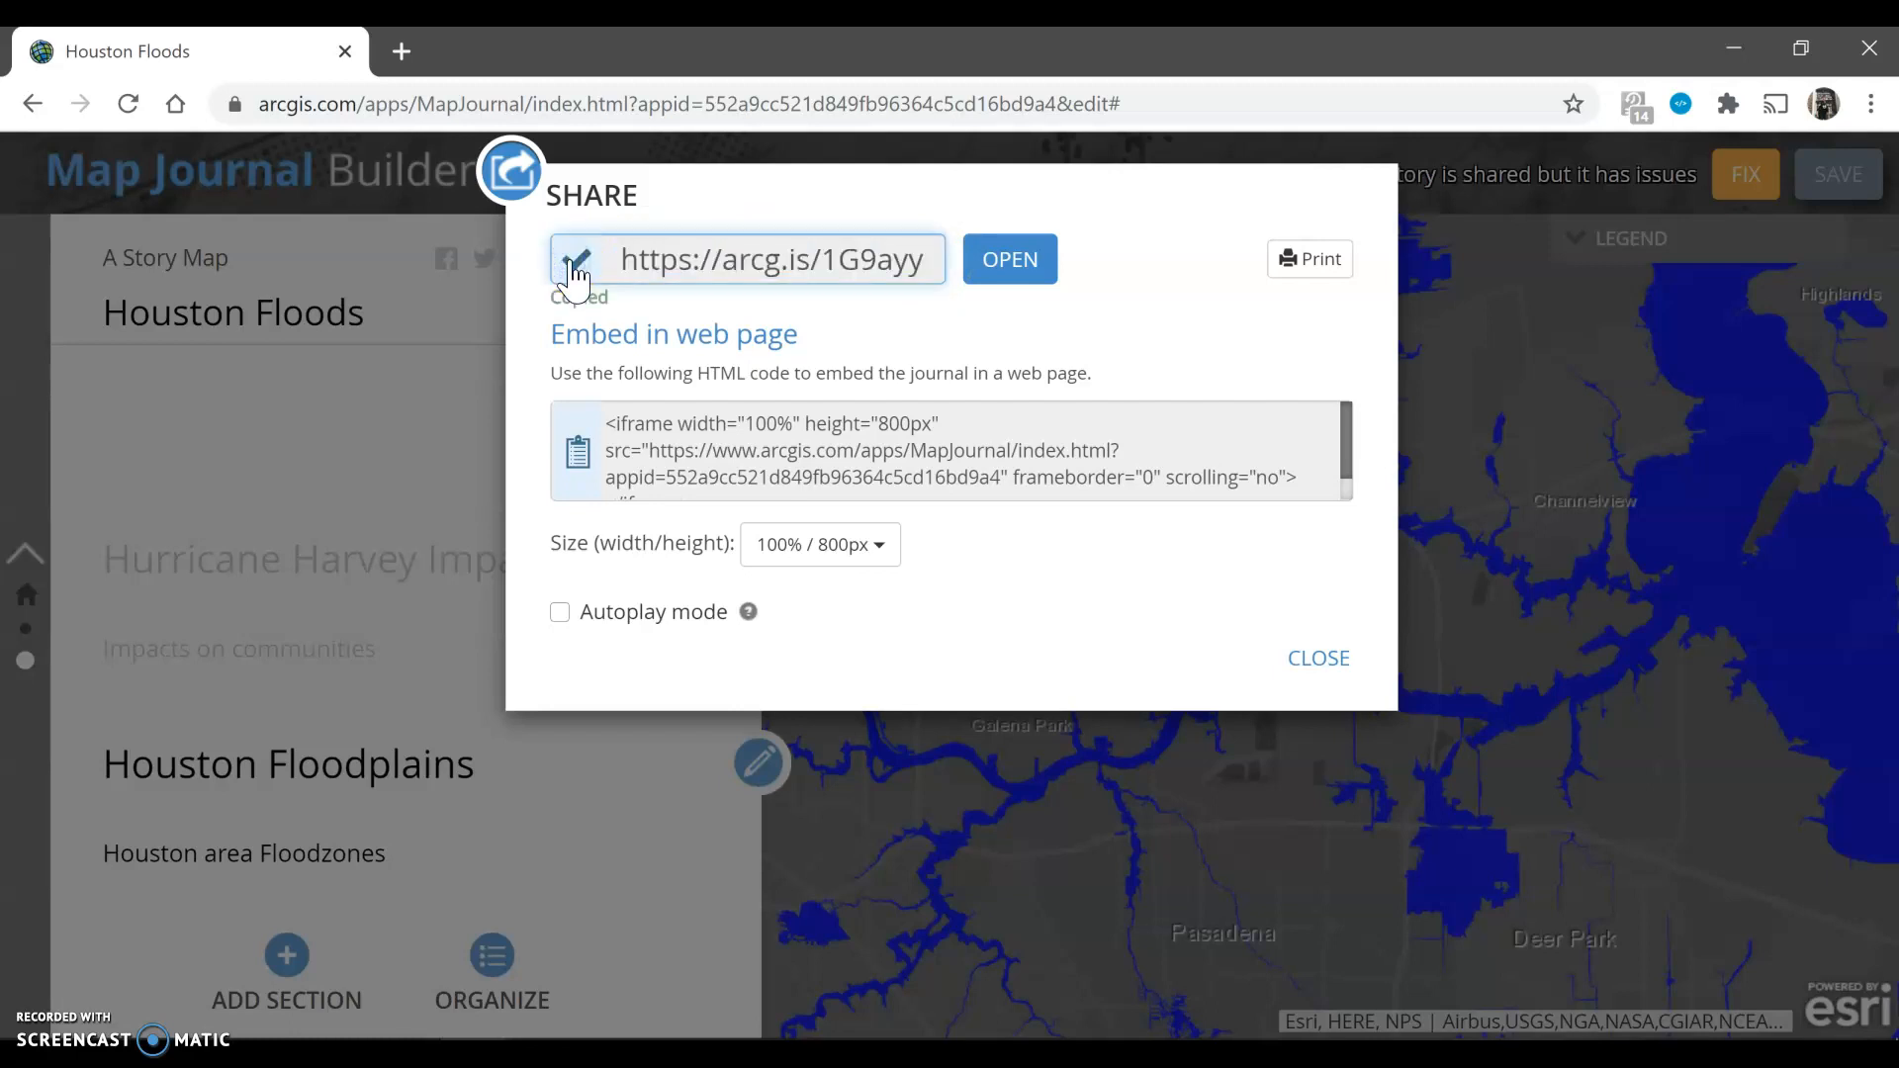
left_click(1325, 663)
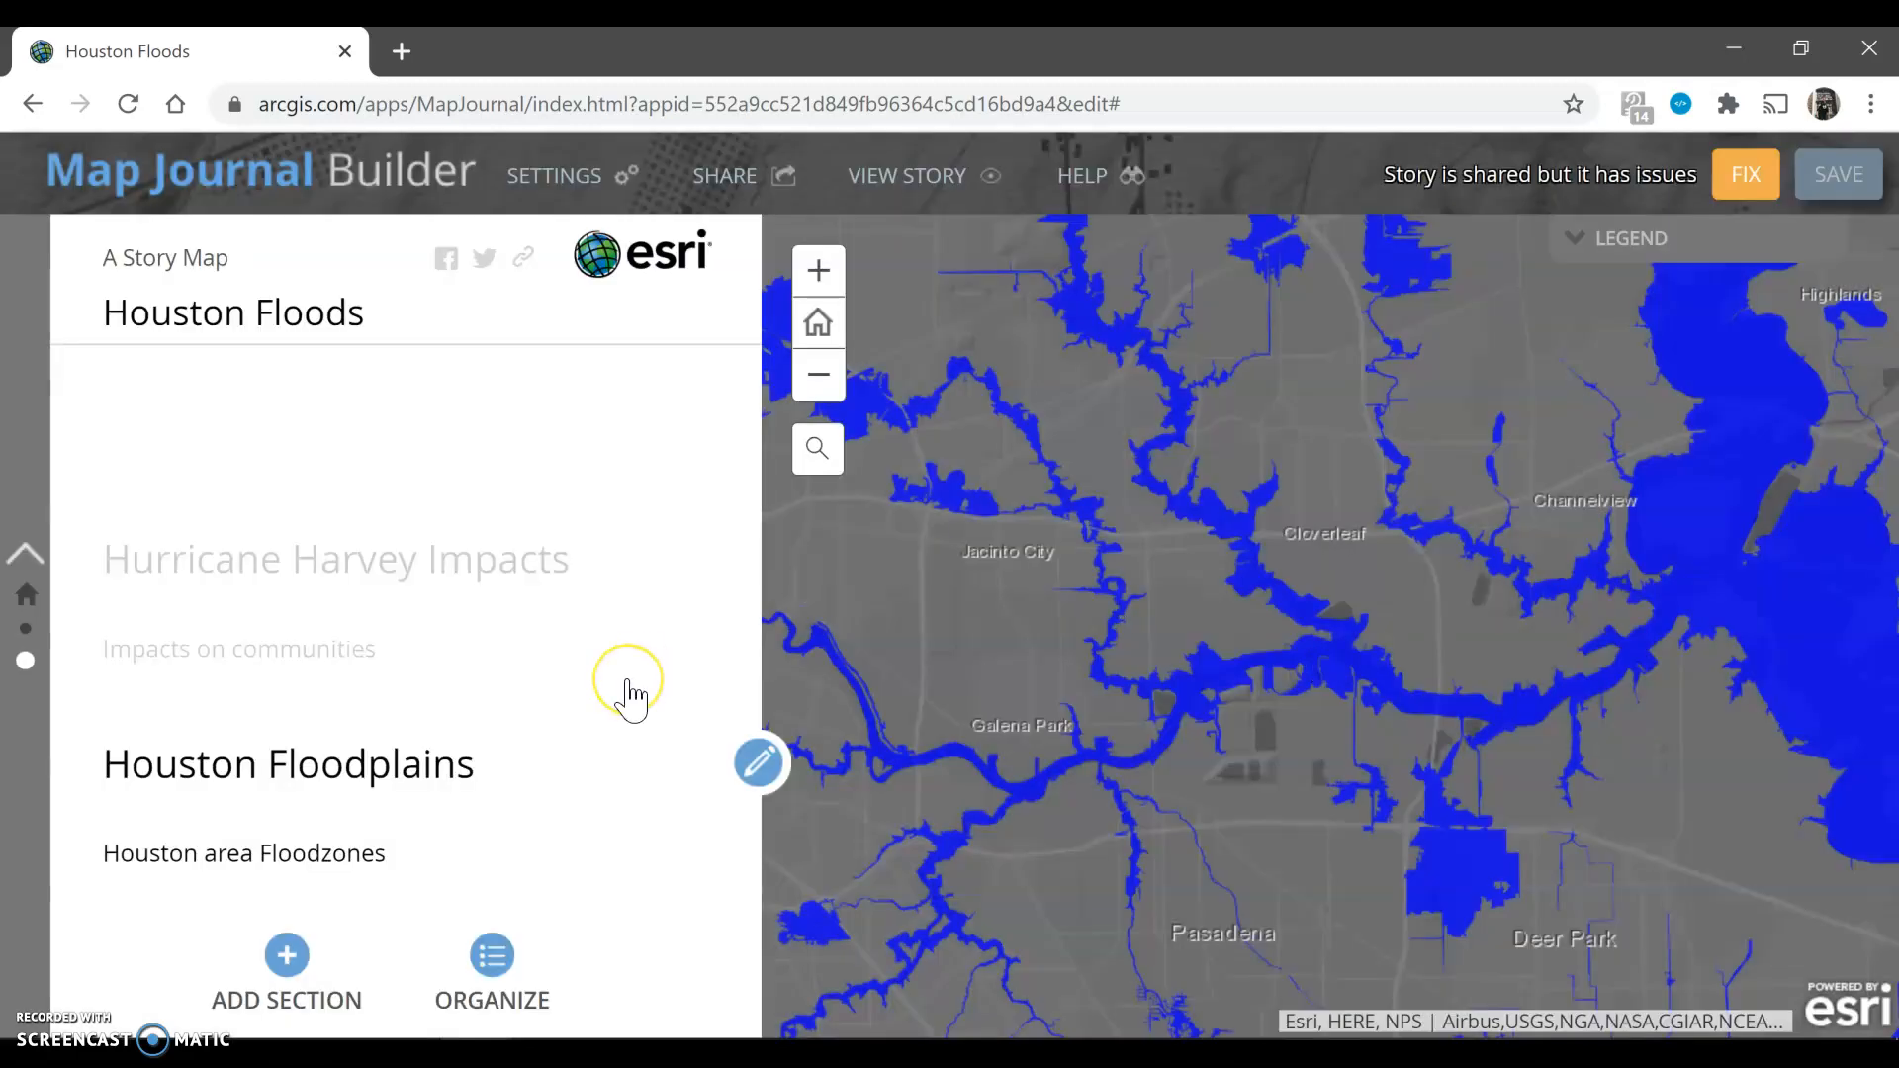
left_click(1186, 606)
left_click(819, 377)
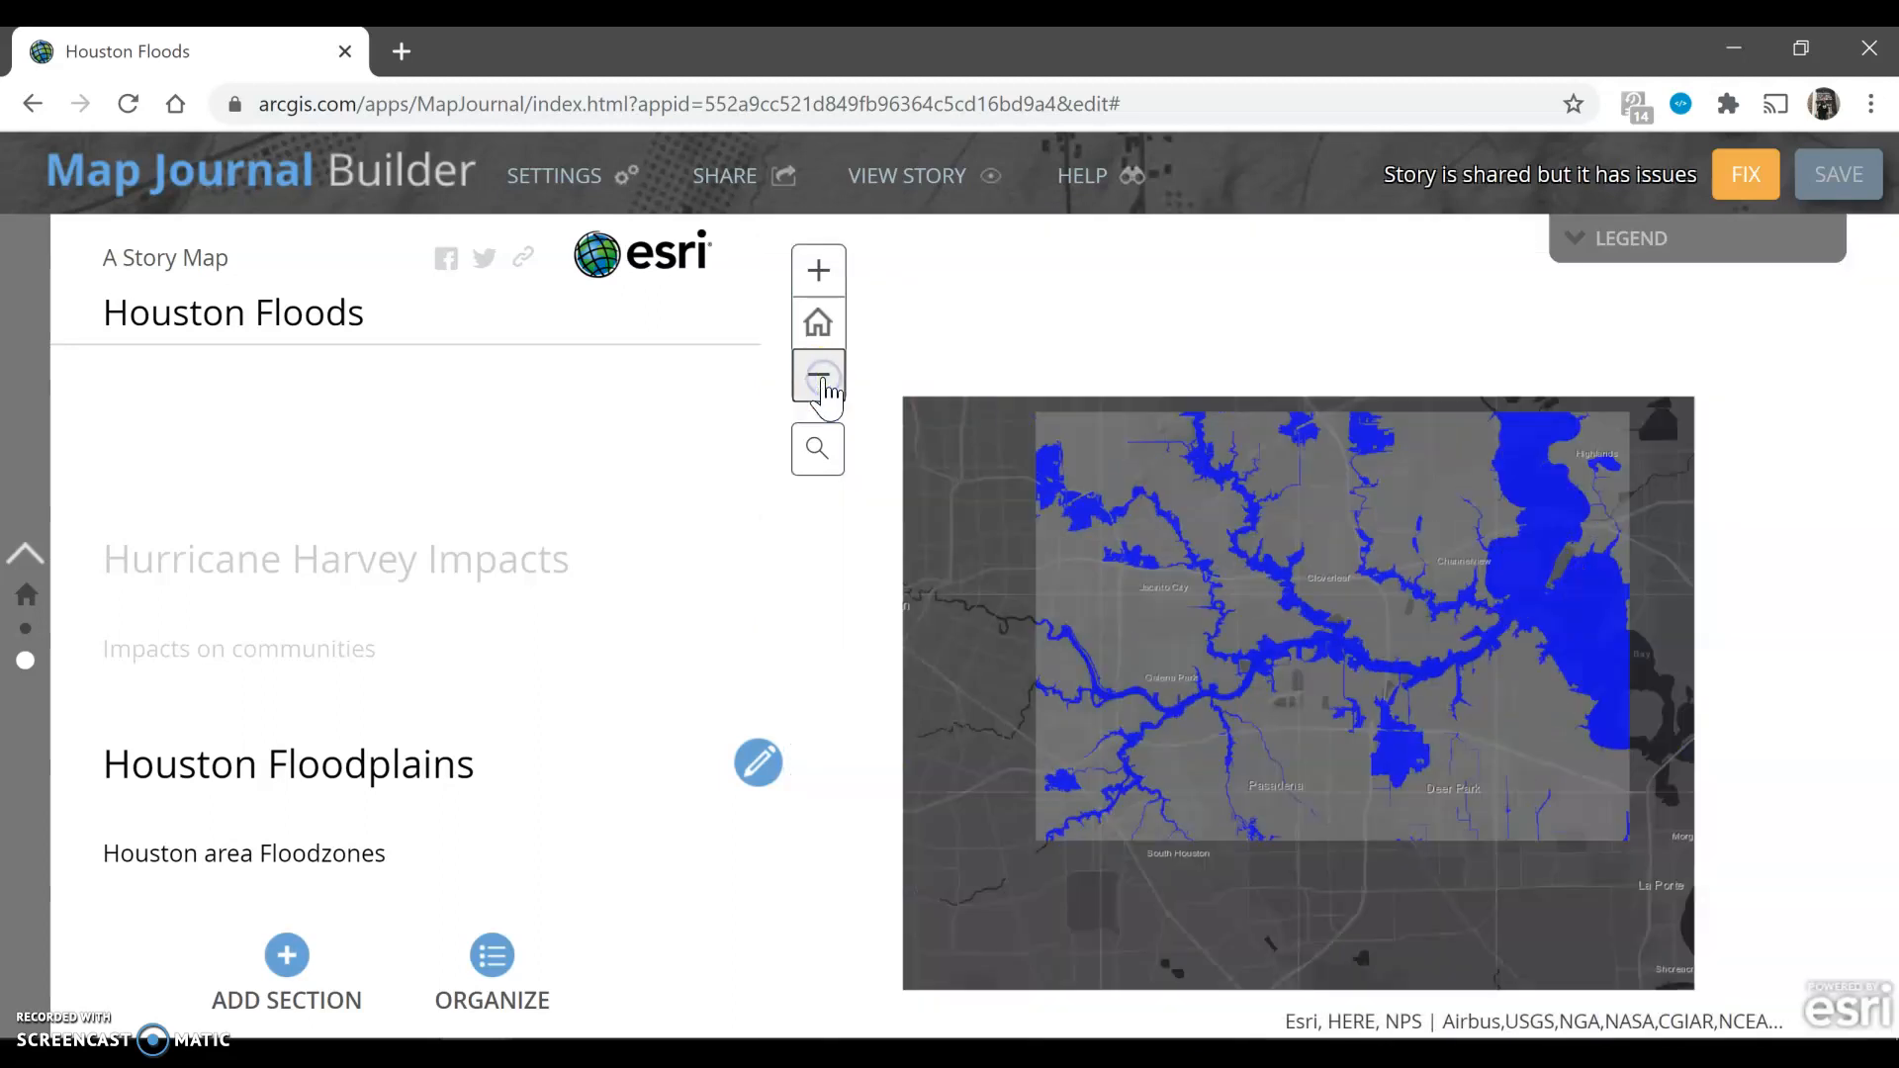
scroll(1181, 595, "up", 1)
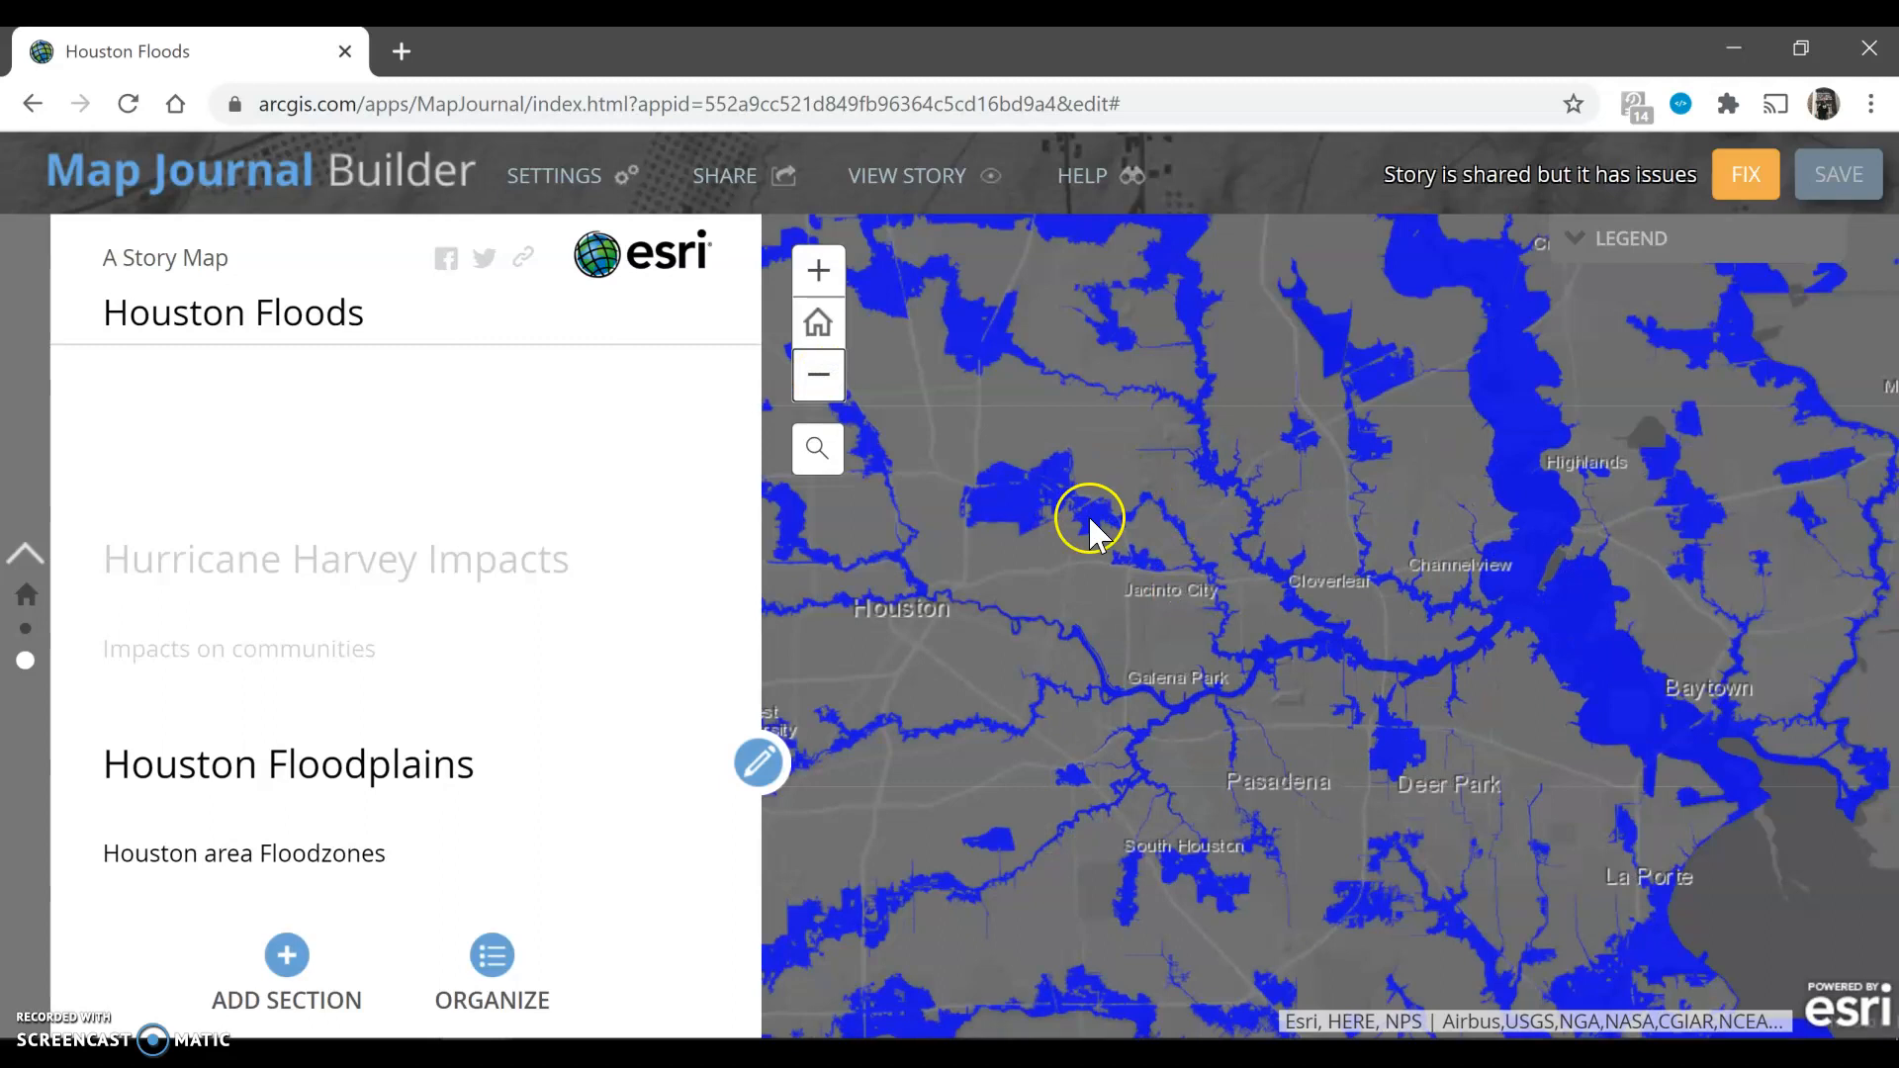